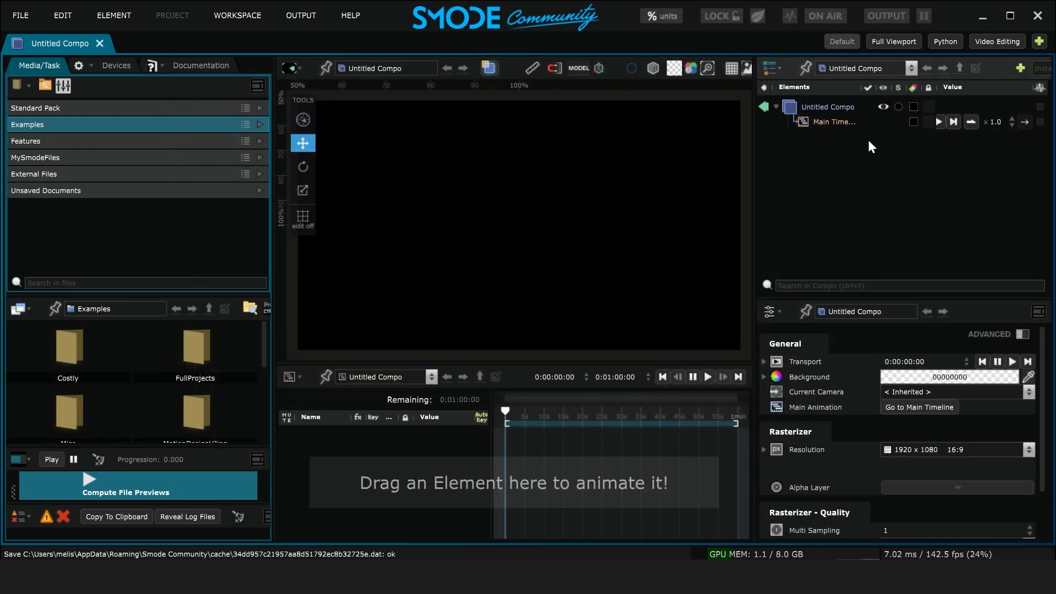
- Add a Plane 3D layer to the untitled composition
right_click(822, 110)
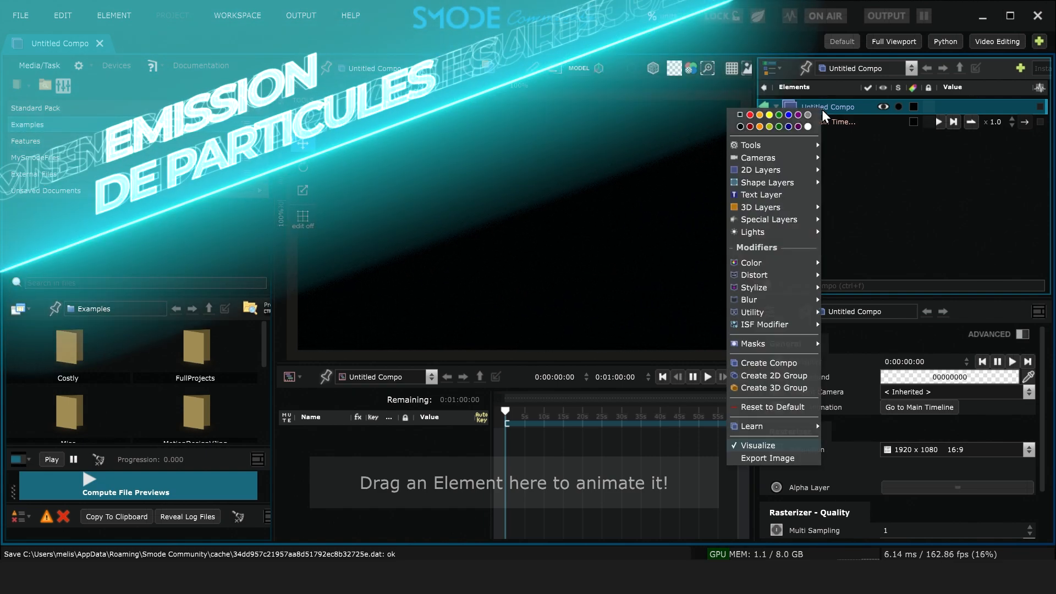
mouse_move(792, 210)
left_click(866, 227)
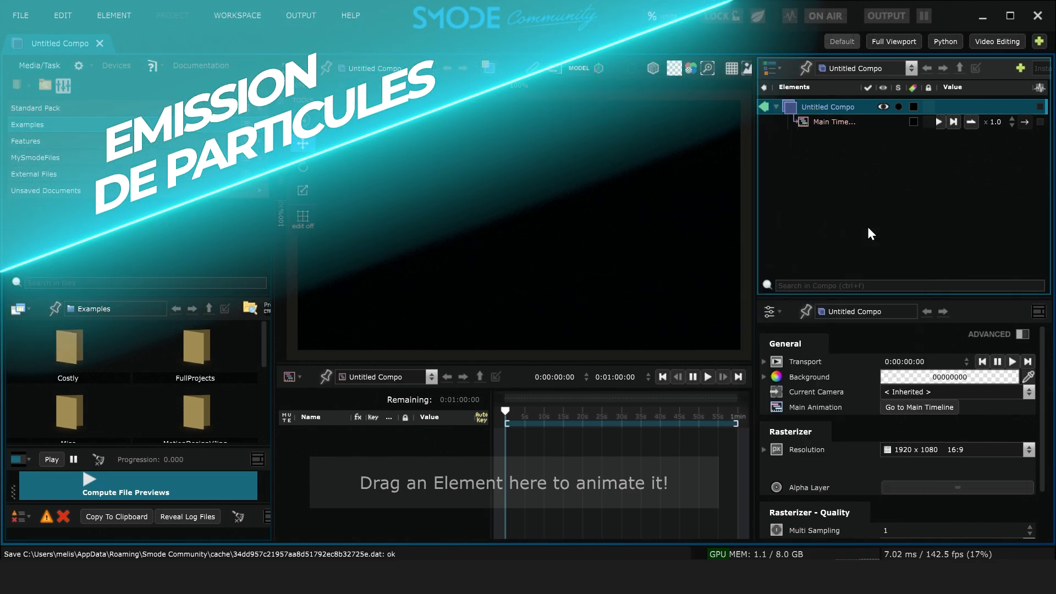
- Add a Perspective Camera to the composition and make it the current camera
left_click(829, 109)
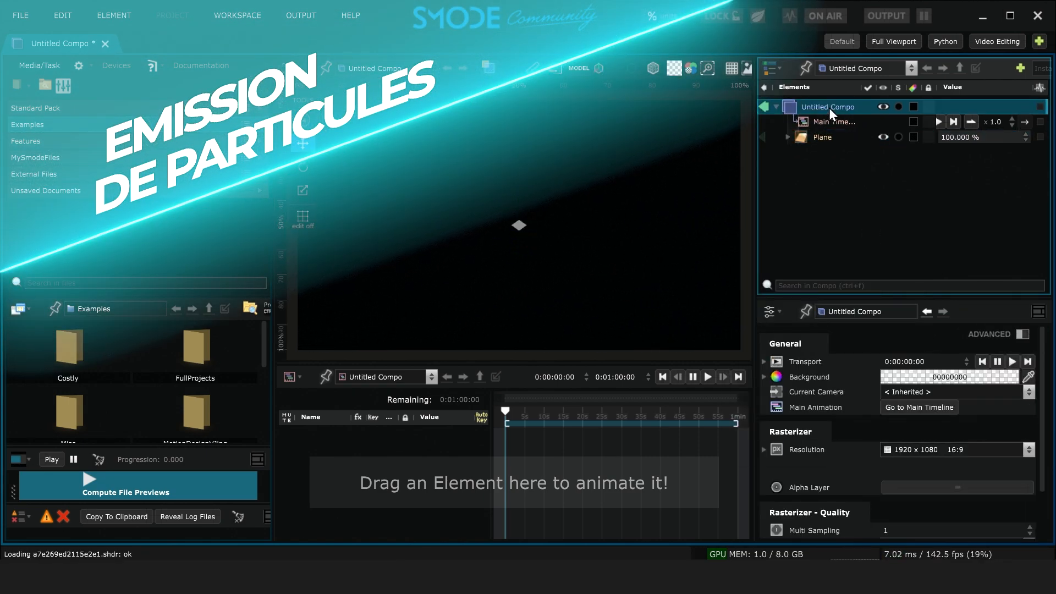
right_click(829, 107)
left_click(855, 158)
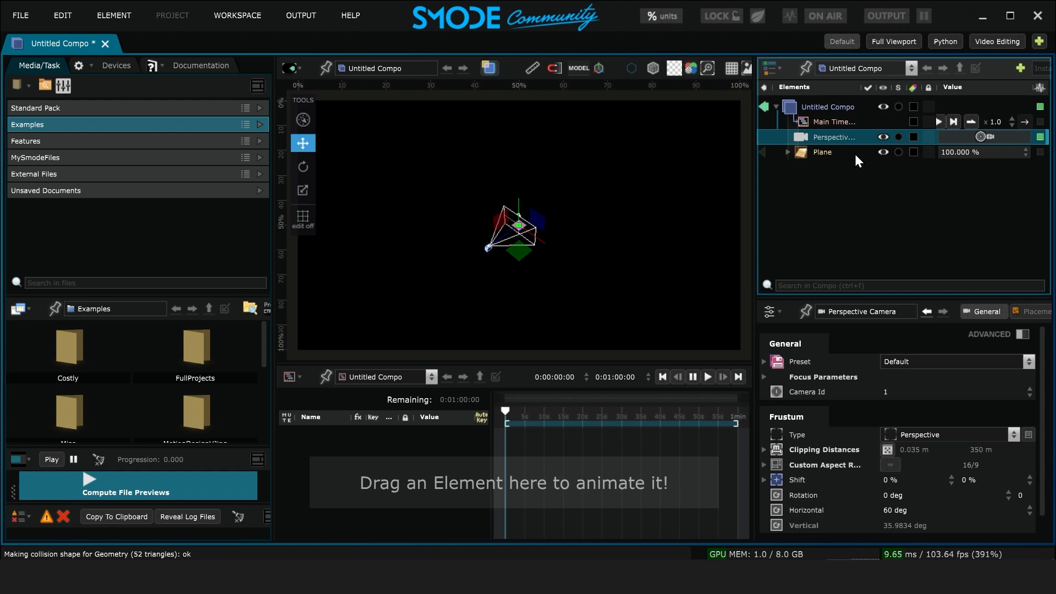
left_click(966, 138)
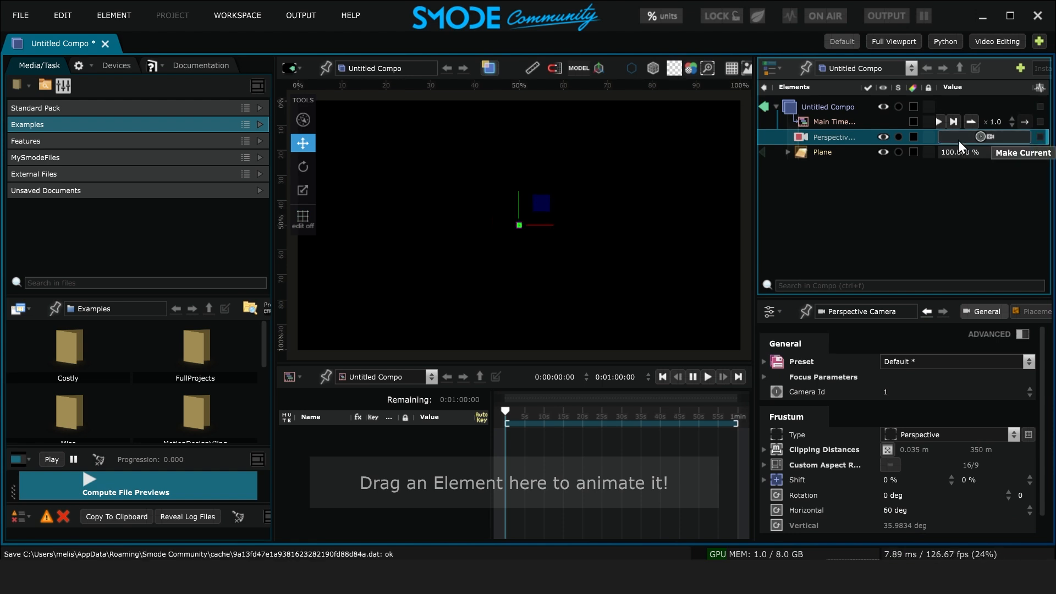
- Rotate the plane to face the camera by setting its first orientation angle to 90 degrees
left_click(836, 153)
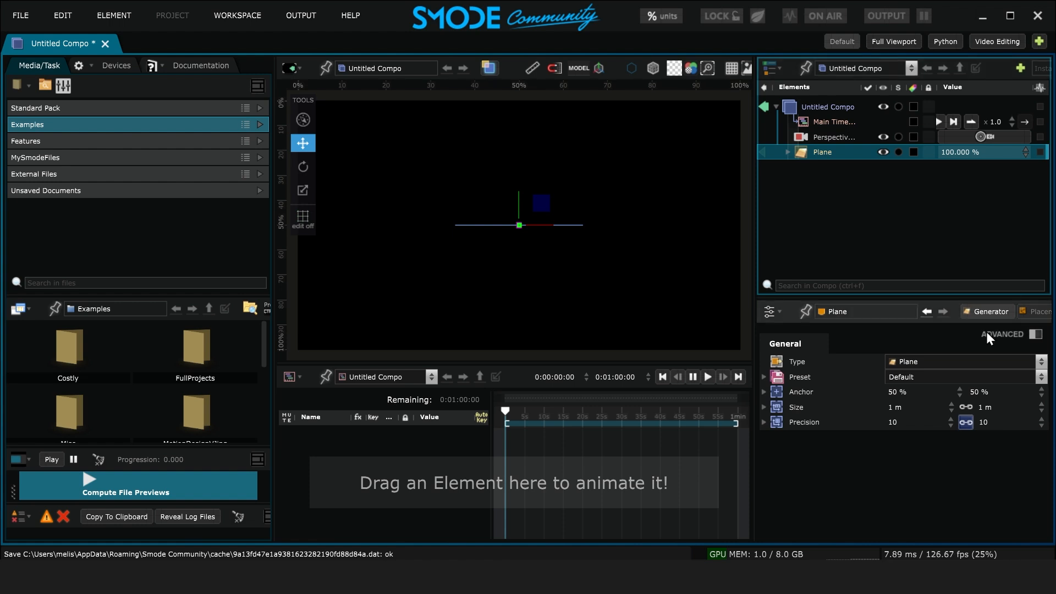
left_click(1034, 313)
mouse_move(899, 408)
left_mouse_down()
mouse_move(899, 374)
mouse_move(891, 407)
left_mouse_up()
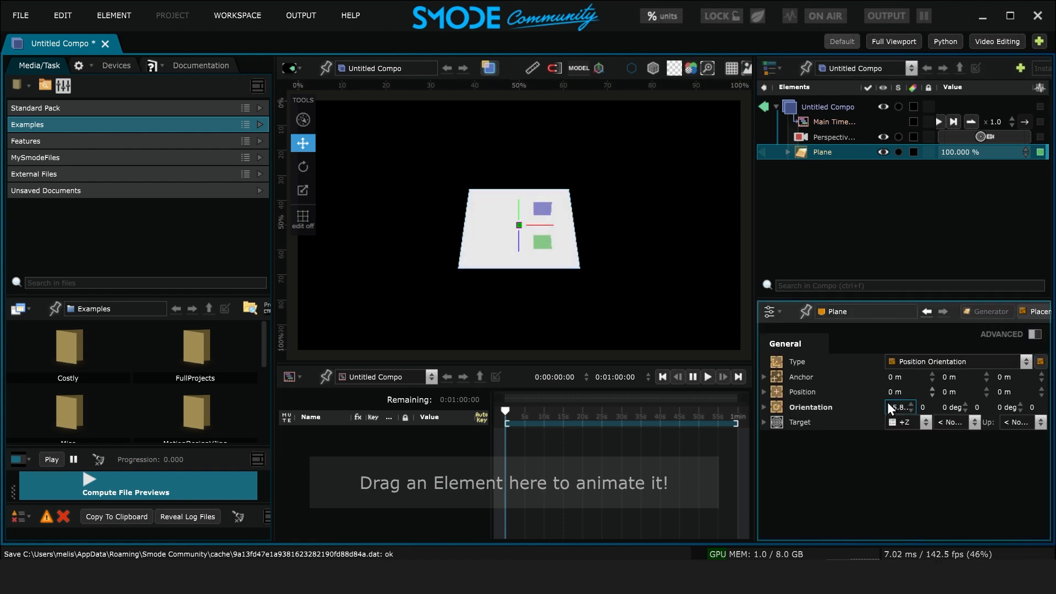
left_click(892, 407)
type("30")
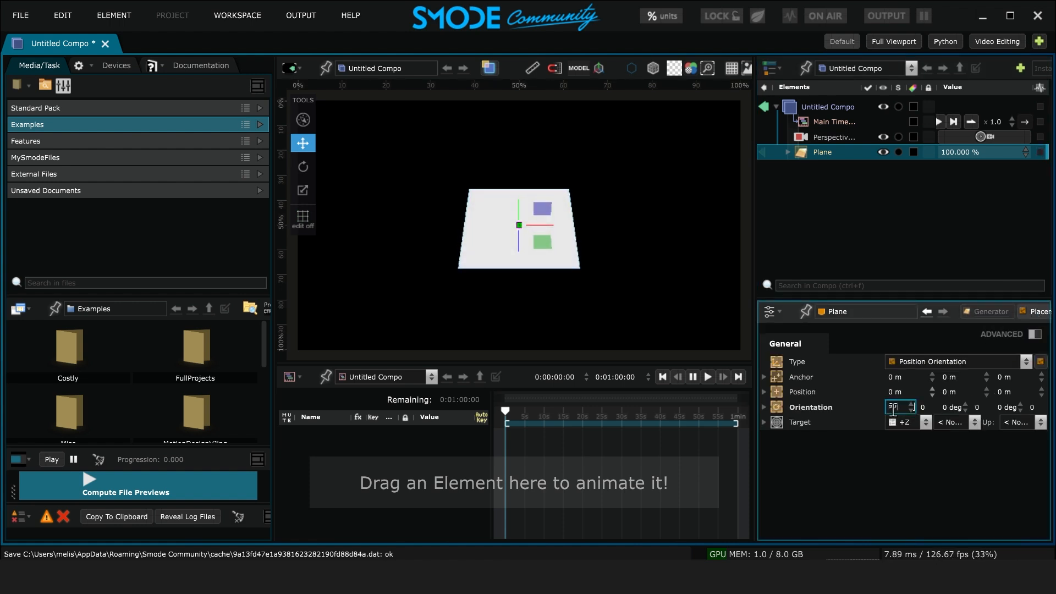
key("Return")
- Widen the parameter area and set the plane's size to 19.2 m by 10.8 m
left_click_drag(274, 217, 127, 220)
left_click_drag(756, 212, 708, 231)
left_click(931, 314)
left_click(892, 406)
type("19.2")
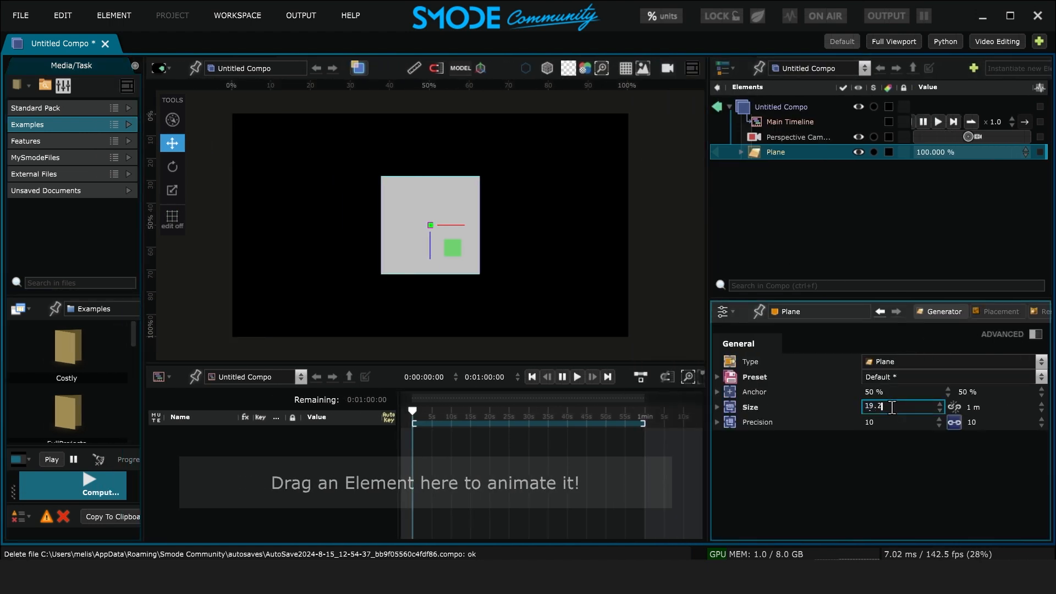
left_click(975, 407)
type("10.8")
key("Return")
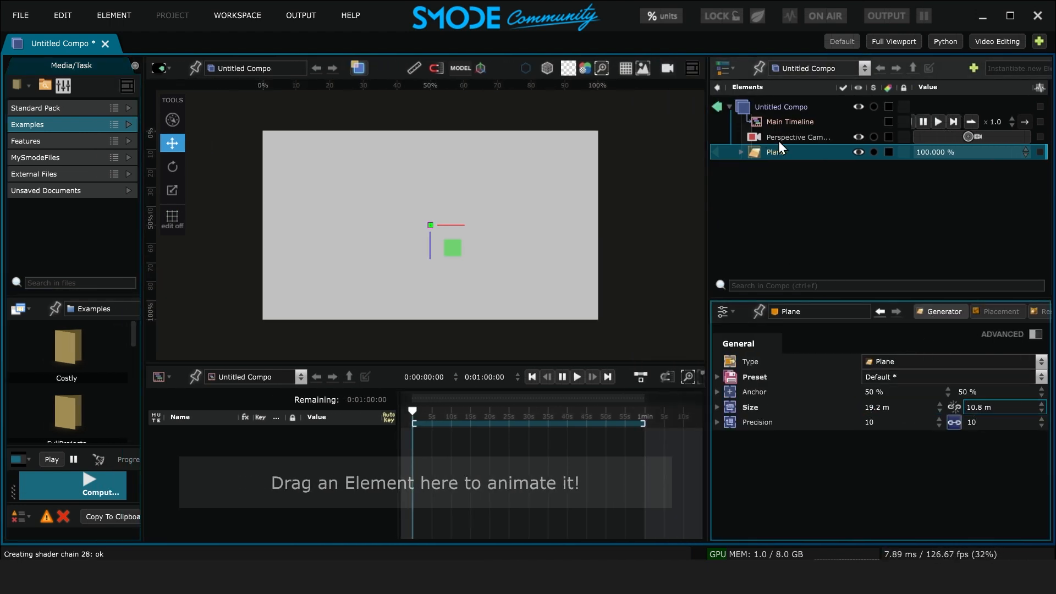
- Increase the Perspective Camera's placement distance to about 16.58
left_click(778, 138)
left_click(997, 310)
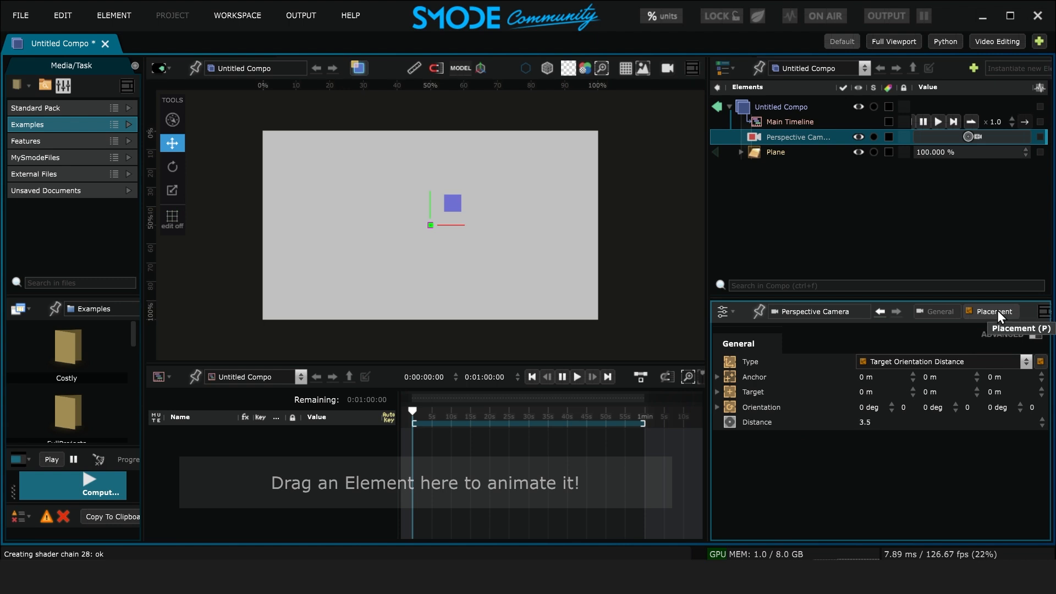
left_click_drag(872, 420, 872, 394)
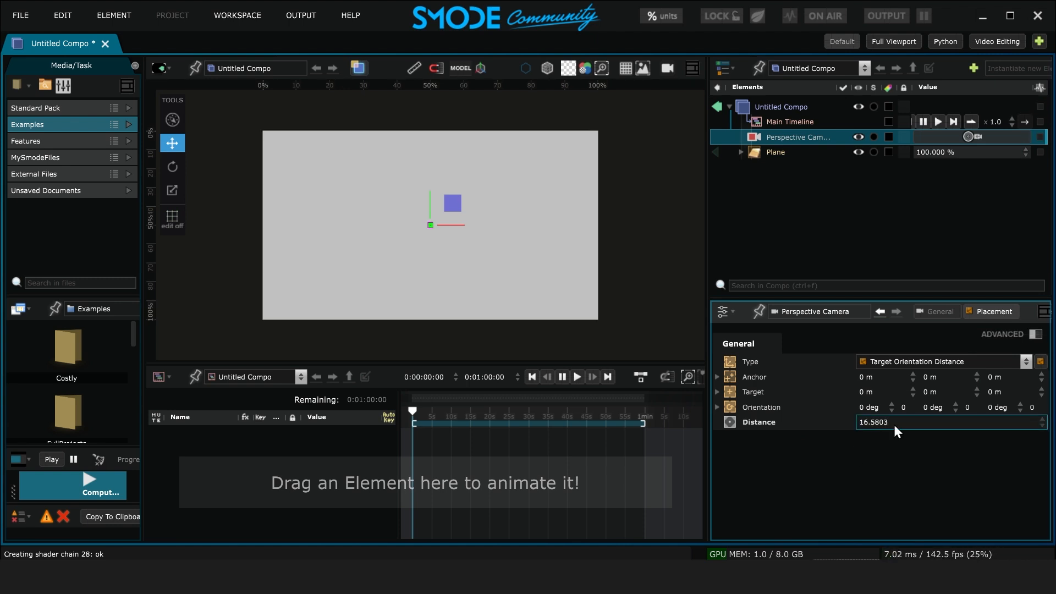
- Add an Emit Particles operator modifier to the plane
right_click(773, 152)
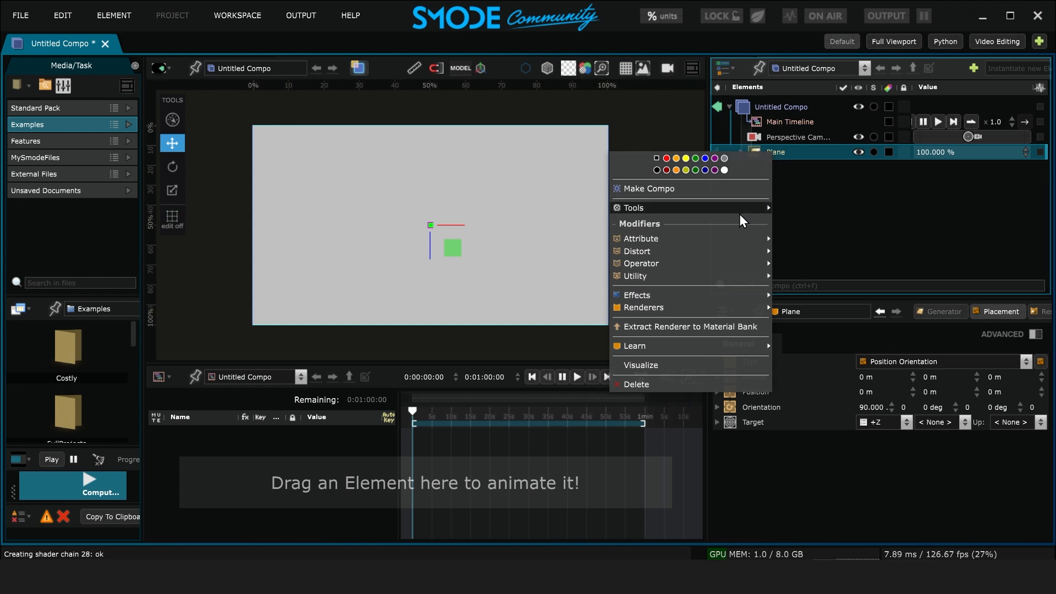
mouse_move(696, 265)
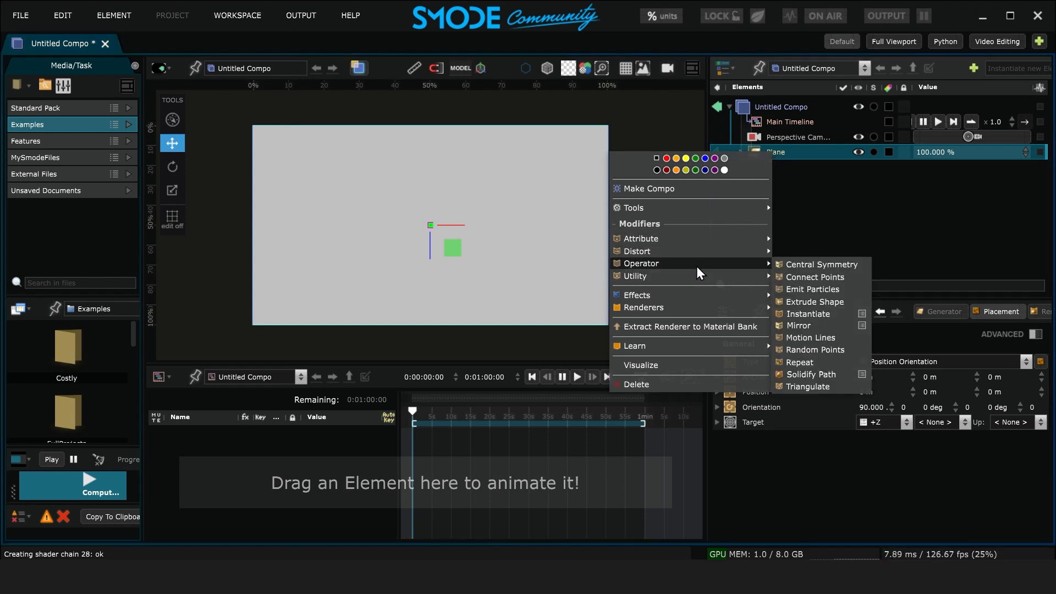
left_click(850, 289)
- Delete the plane's Default Surface renderer and set the Default Points object space size to 0.03 m
left_click(776, 184)
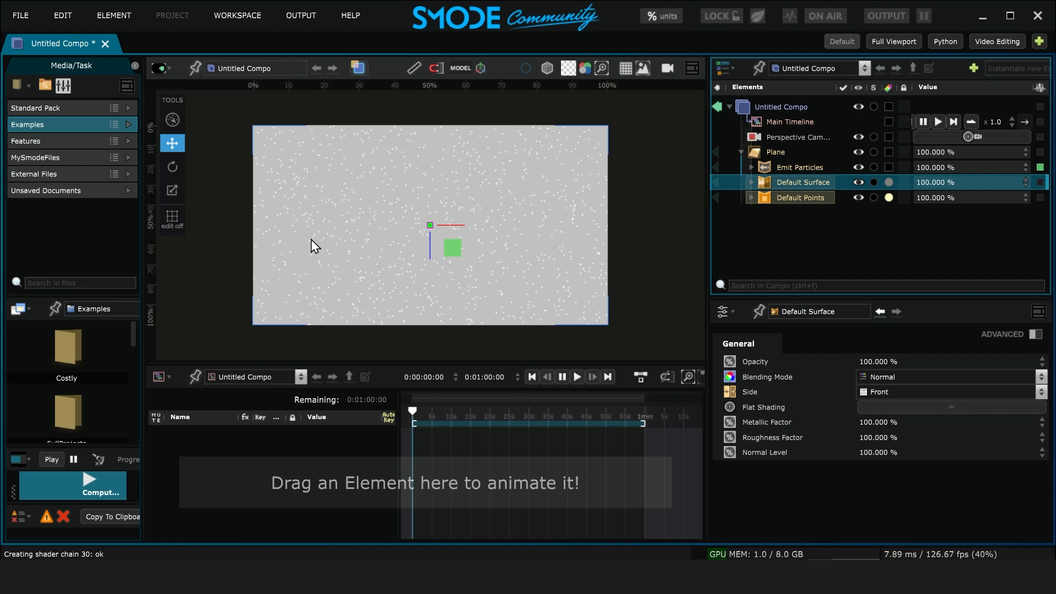
left_click(813, 199)
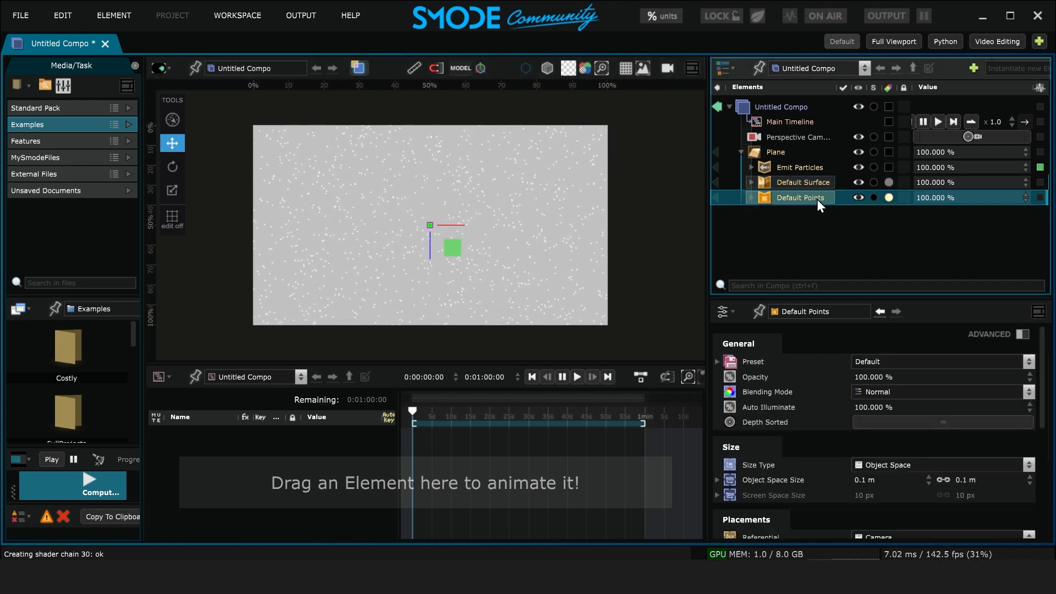
left_click(811, 182)
key("Delete")
key("Return")
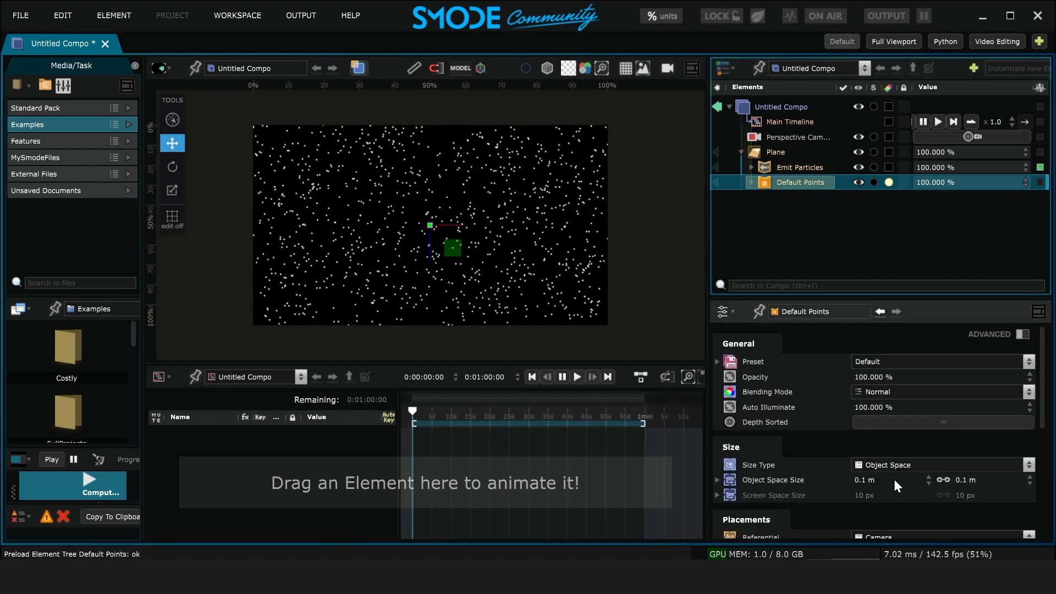
left_click_drag(893, 480, 893, 496)
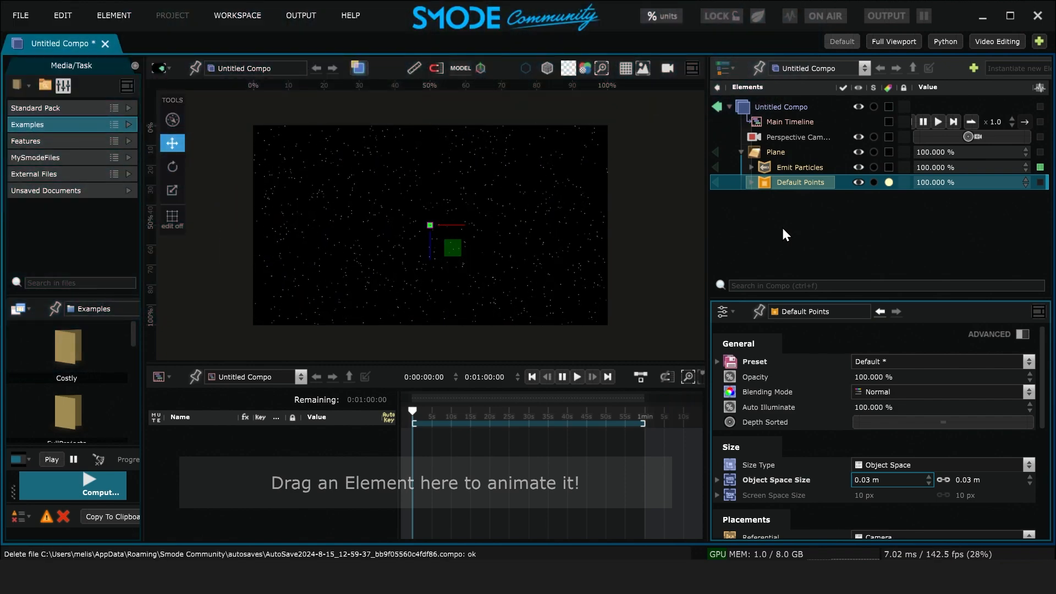
- Add a video input in the engine preferences, assign Direct Show's Integrated Camera 5 to it, and apply the changes
left_click(65, 15)
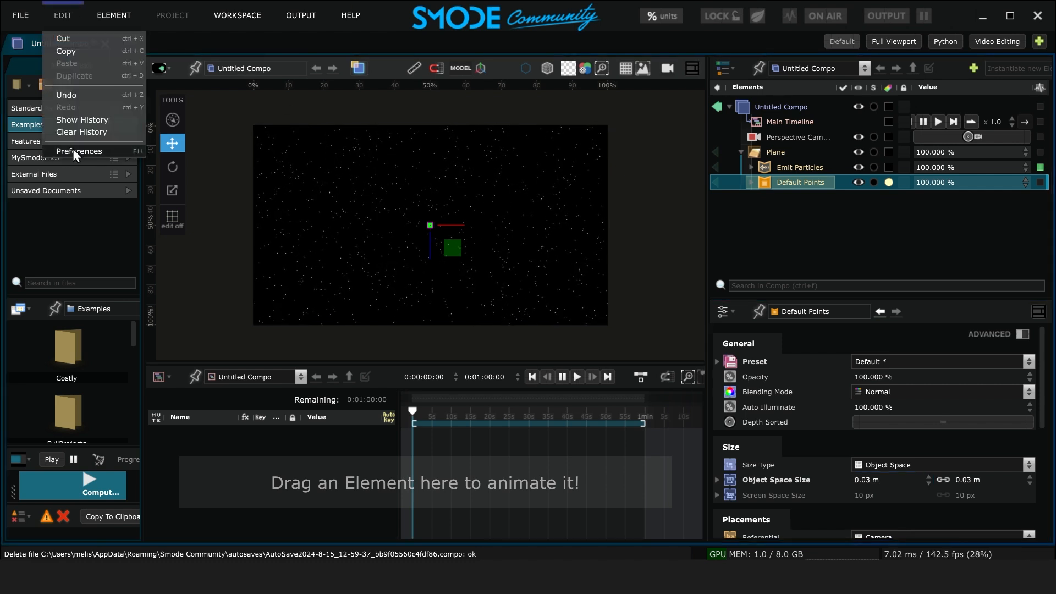
left_click(119, 151)
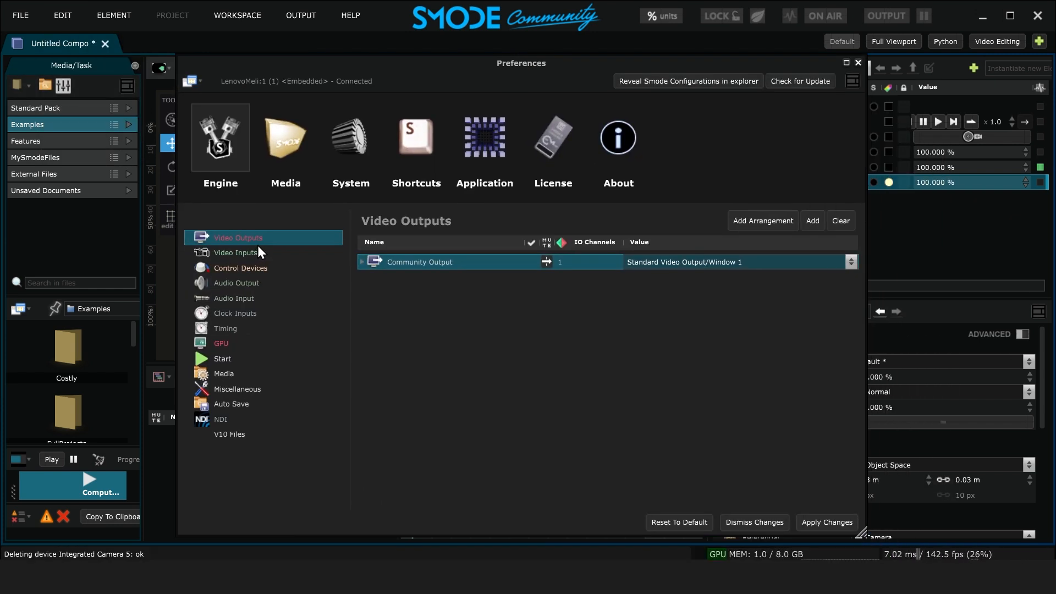
left_click(238, 256)
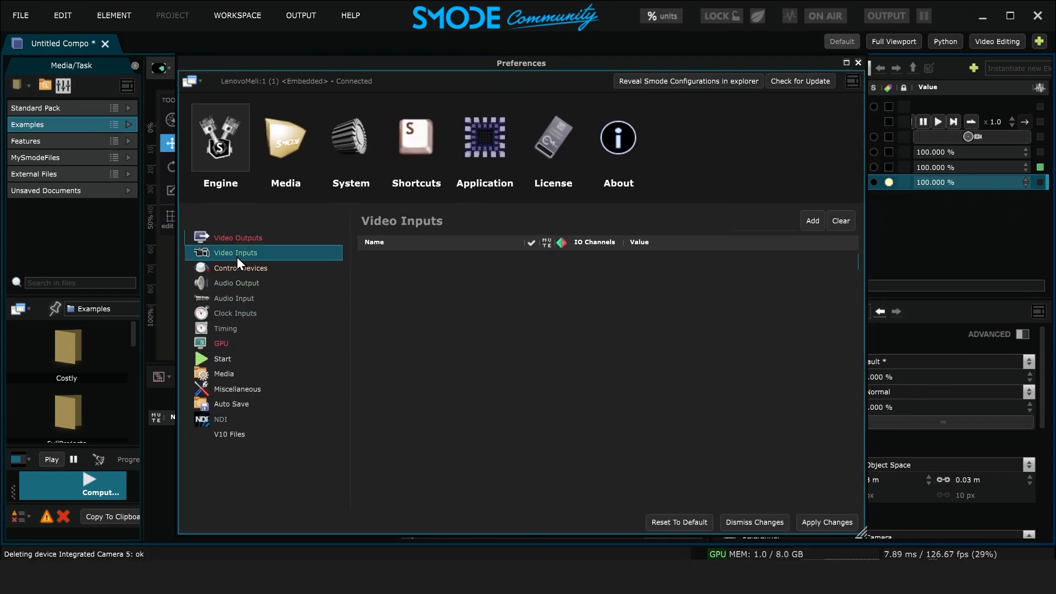
left_click(812, 222)
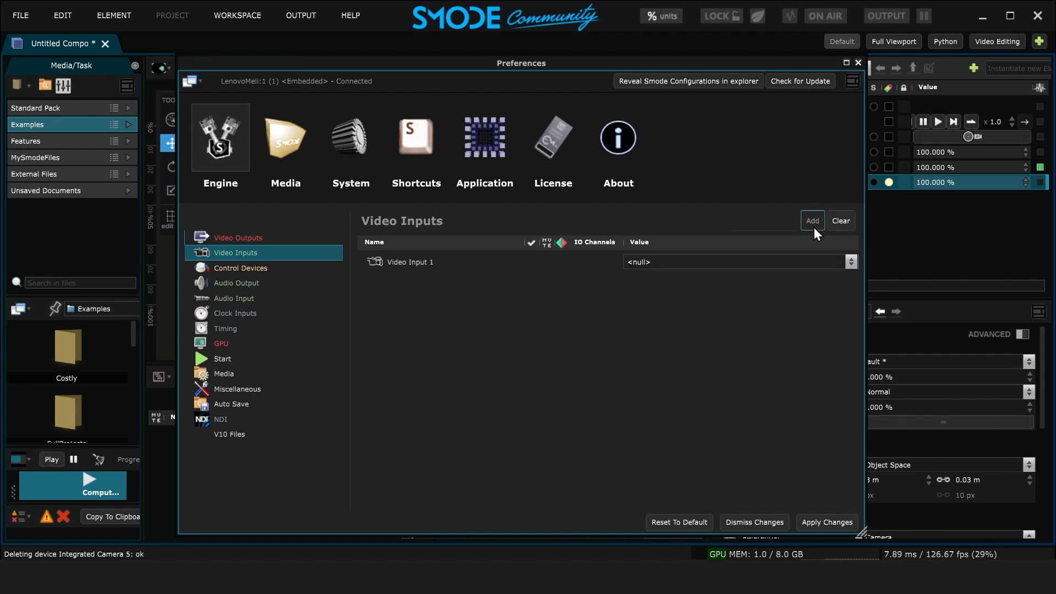
left_click(773, 264)
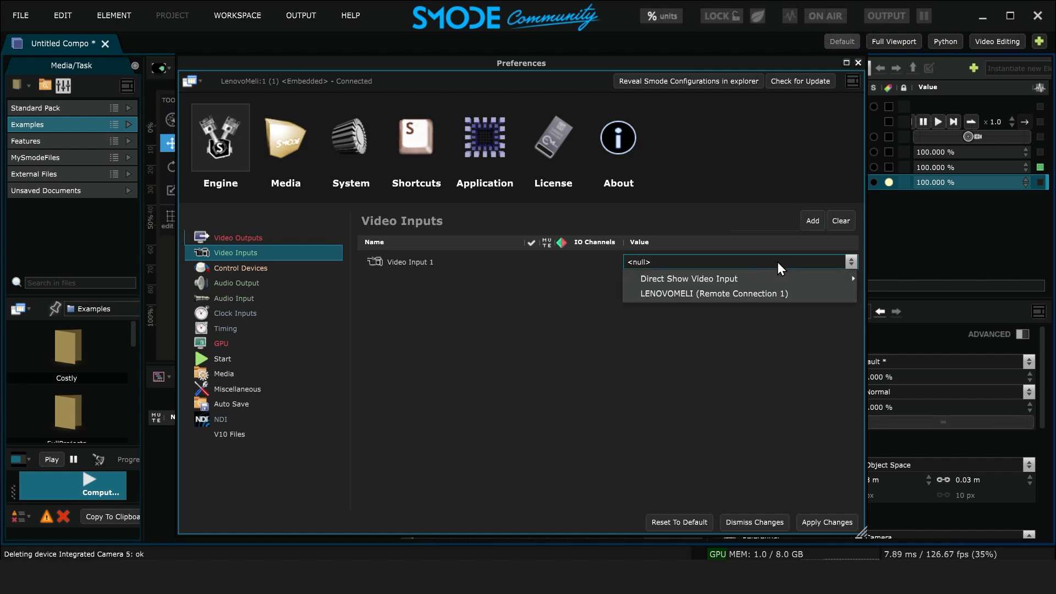
mouse_move(828, 282)
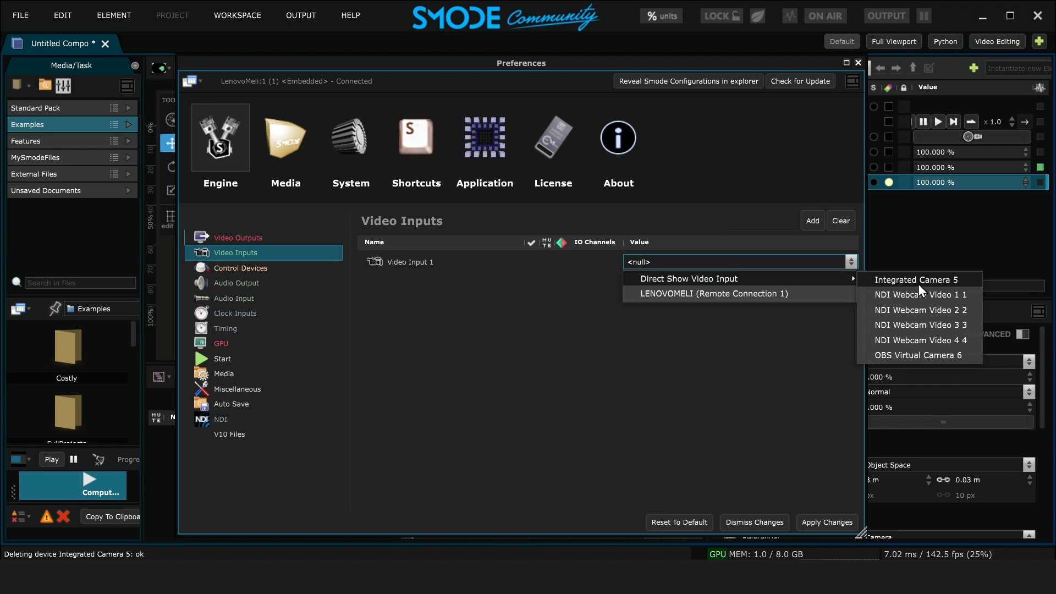
left_click(935, 282)
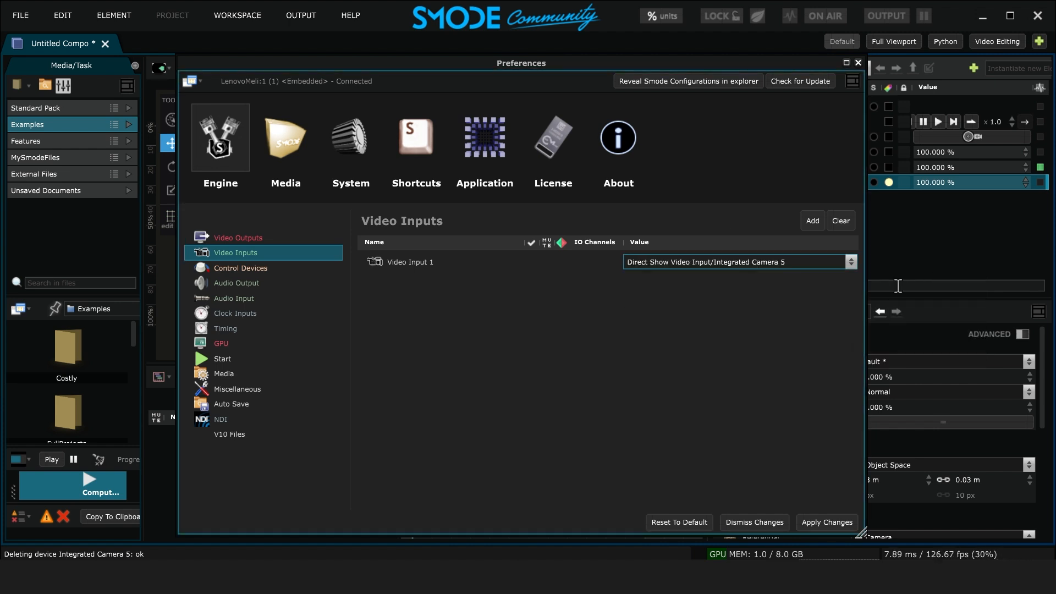
left_click(829, 523)
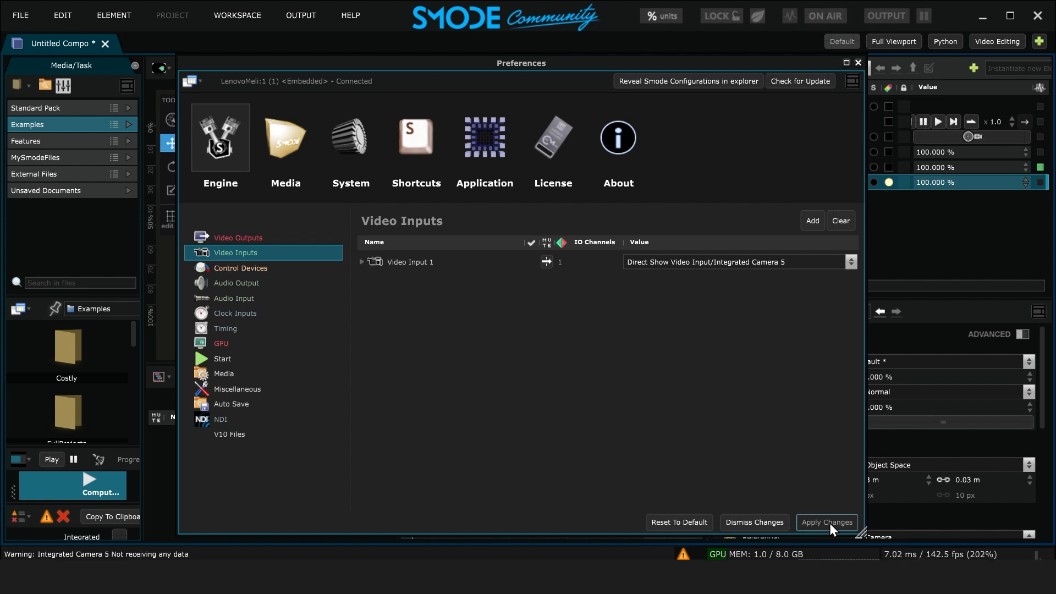
left_click(859, 63)
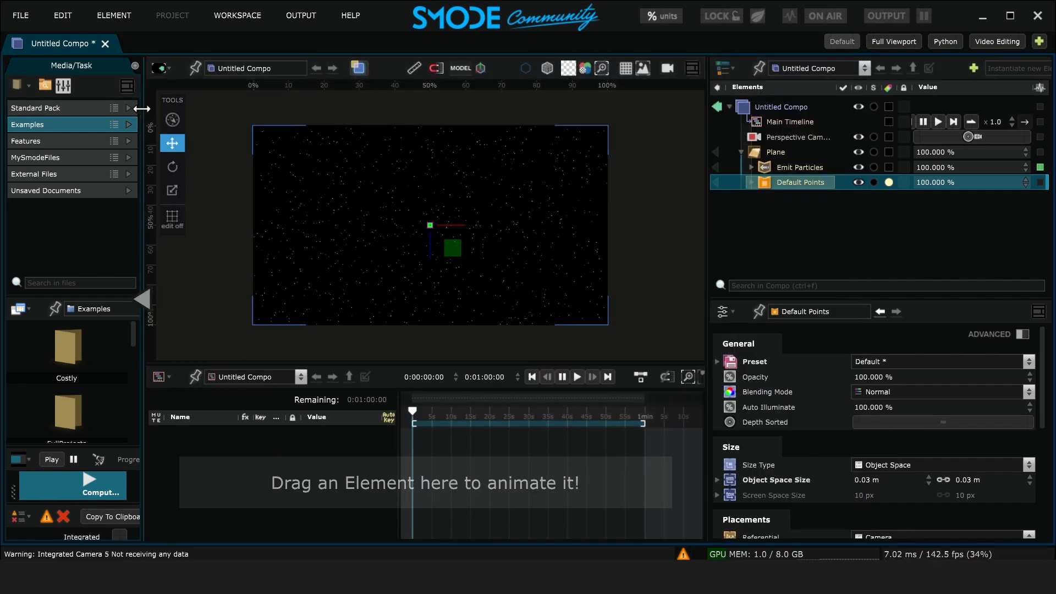
- Show the connected devices in a widened side area and add a Video Input 2D layer to the composition
left_click_drag(137, 115, 207, 112)
left_click(138, 65)
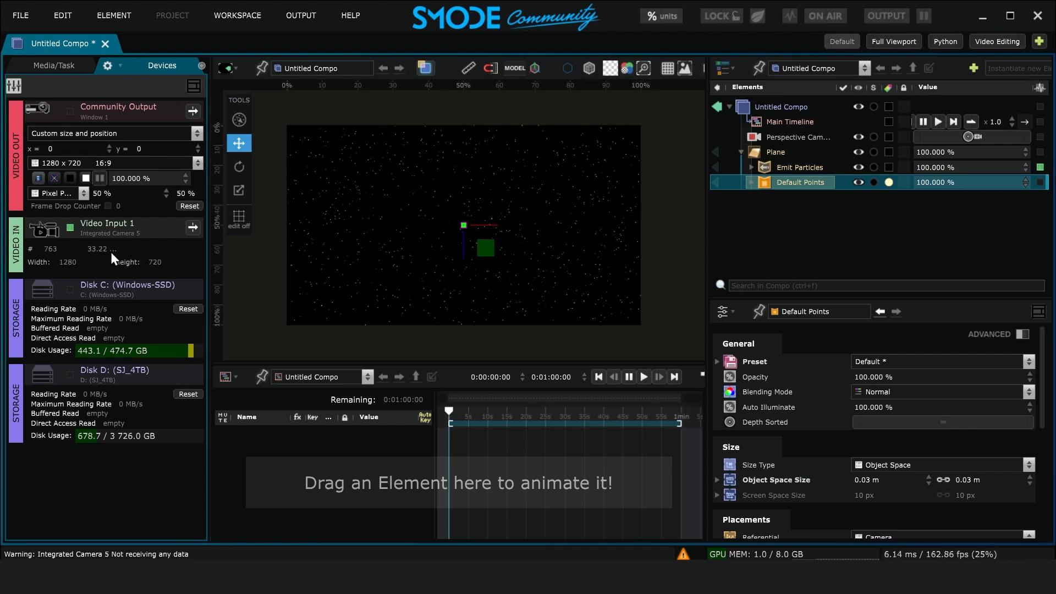
left_click(770, 107)
right_click(769, 108)
mouse_move(736, 170)
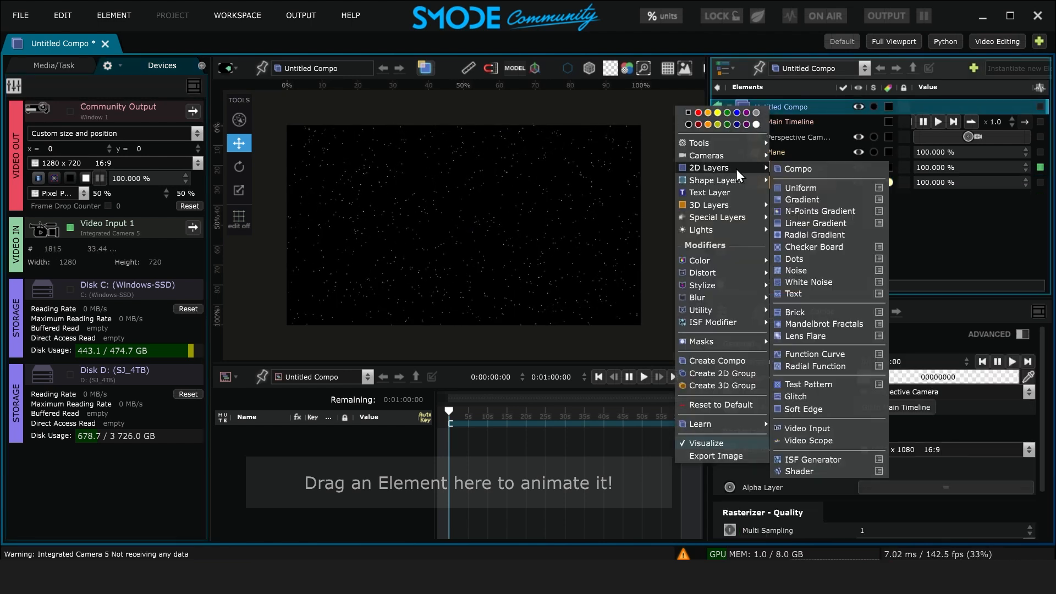
left_click(832, 427)
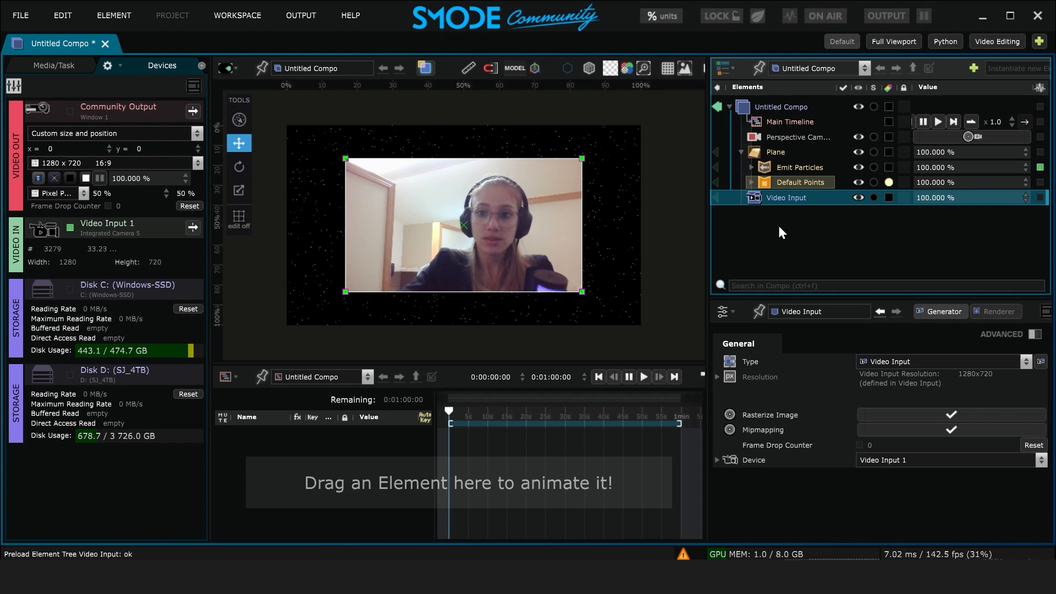
- Place the Video Input layer with Fit Outside and enable its horizontal flip
right_click(778, 201)
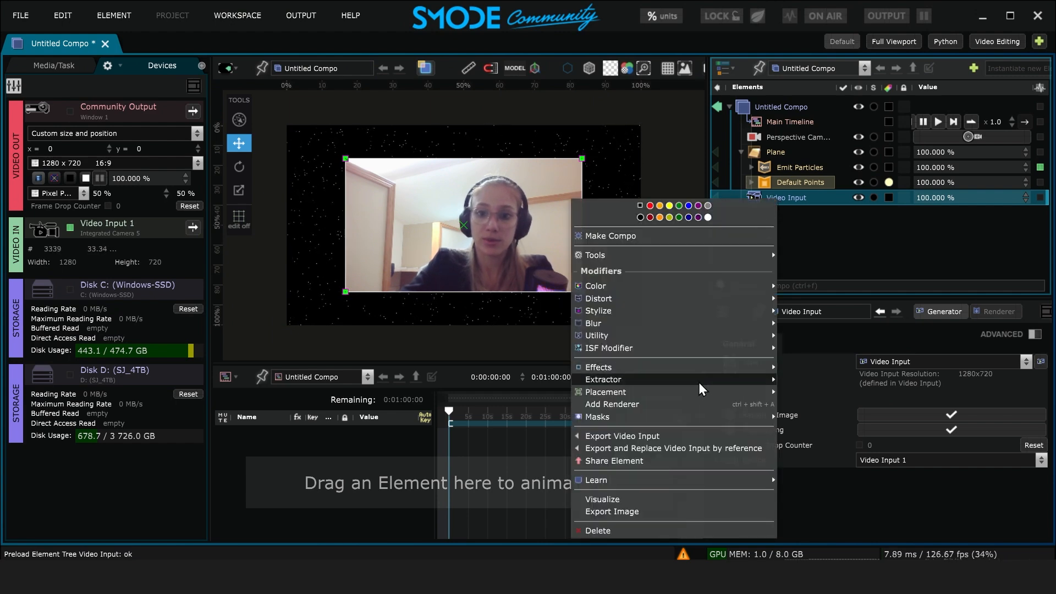
mouse_move(693, 393)
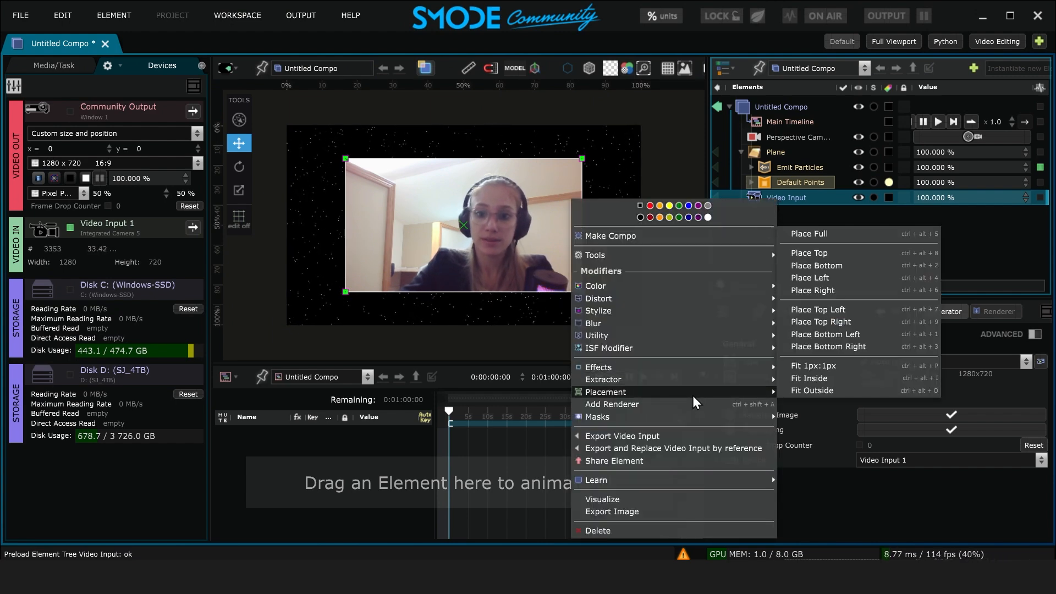
left_click(816, 391)
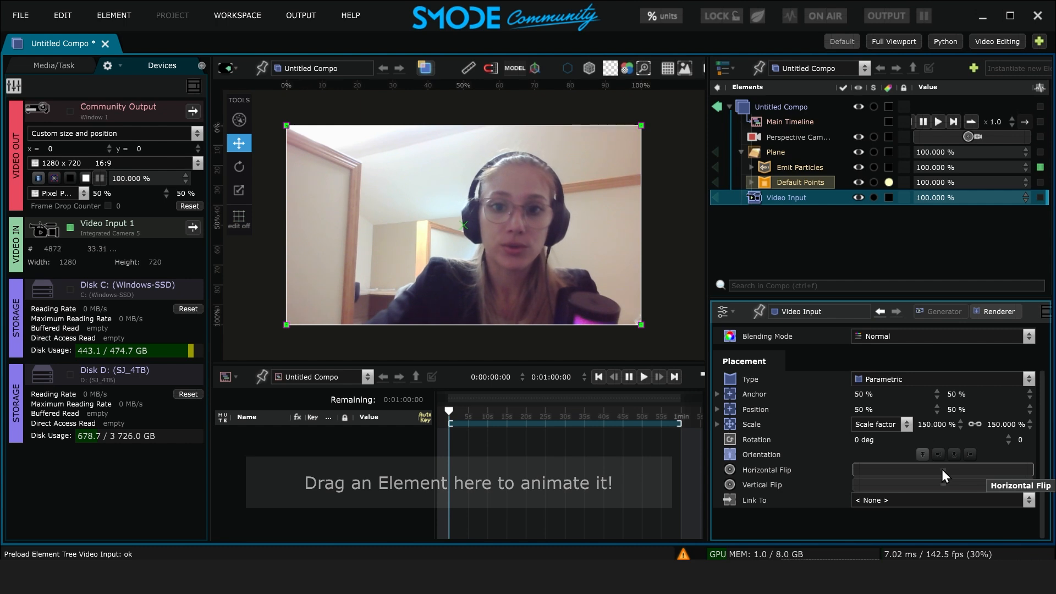
left_click(945, 469)
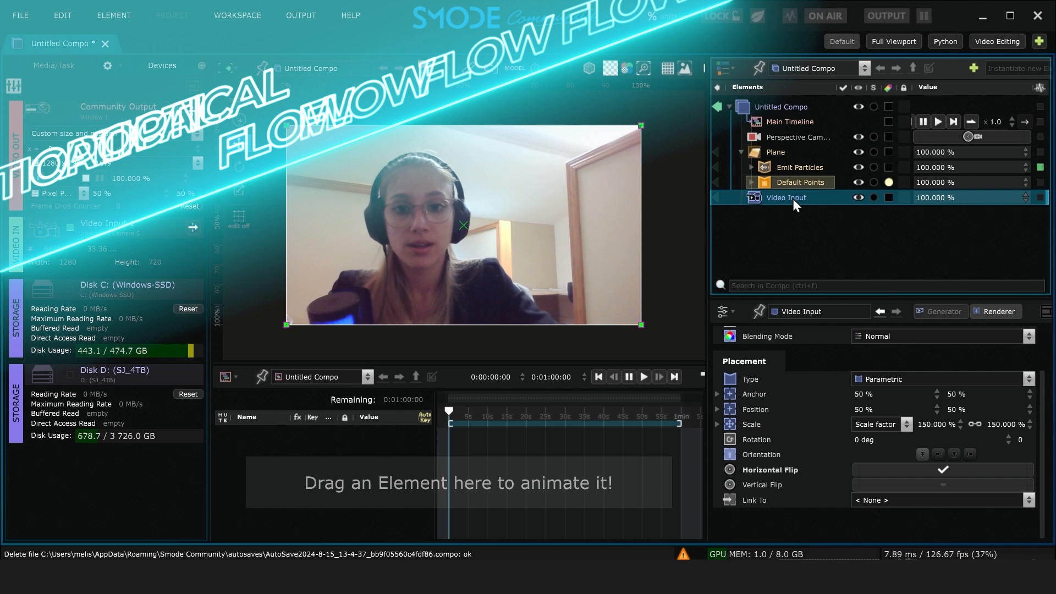
- Add an Optical Flow modifier to the Video Input layer and set its Num Iterations to 10
right_click(793, 199)
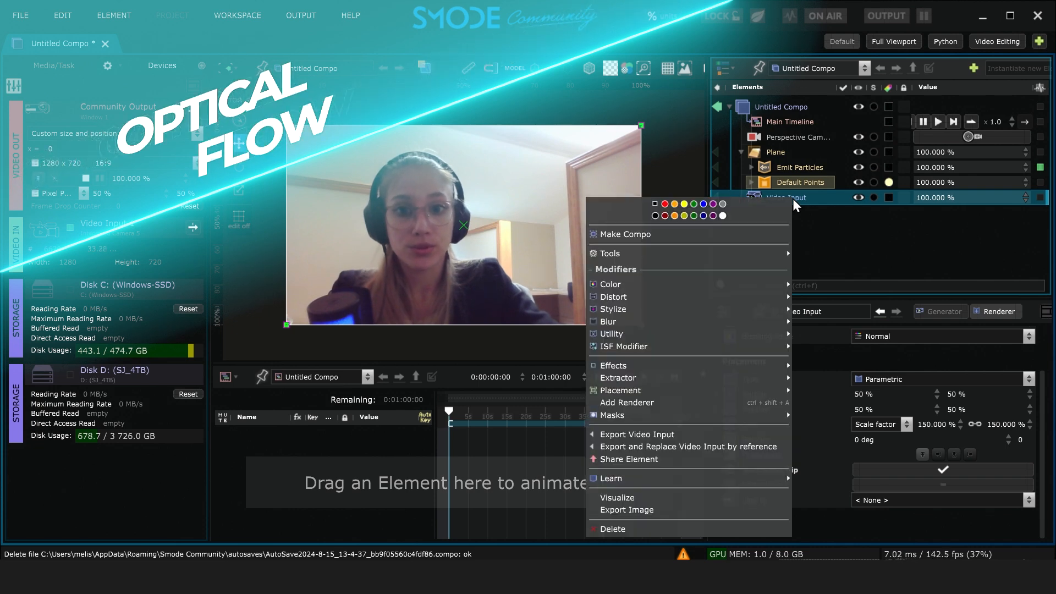
mouse_move(671, 335)
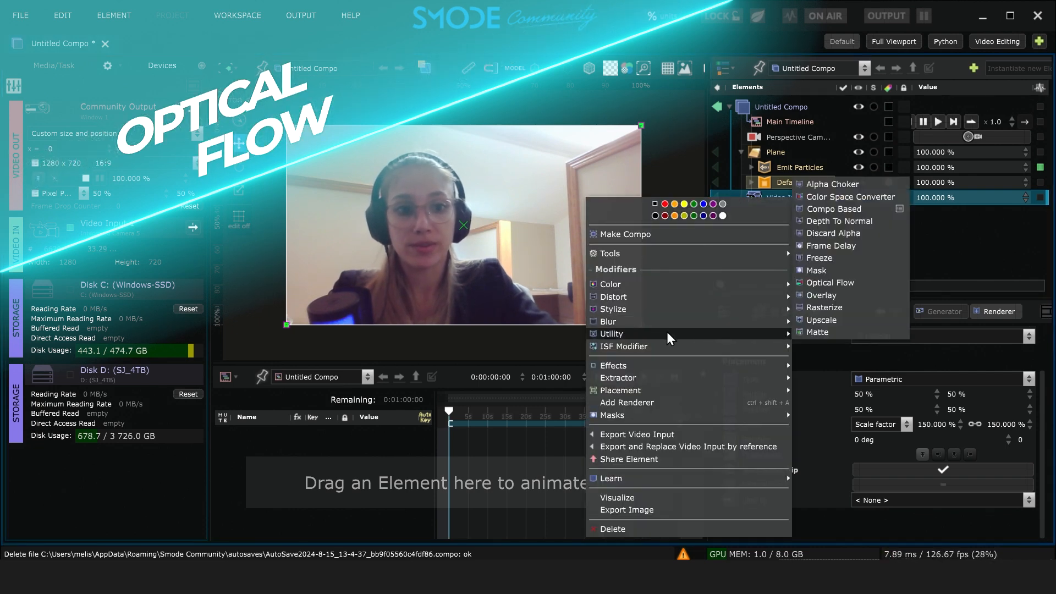
left_click(830, 283)
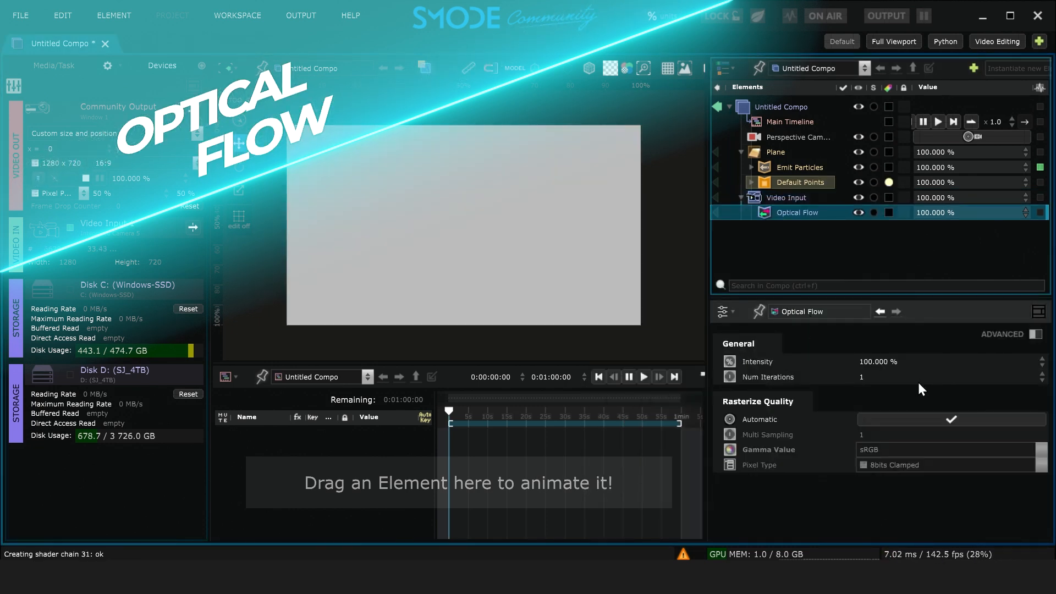
type("0")
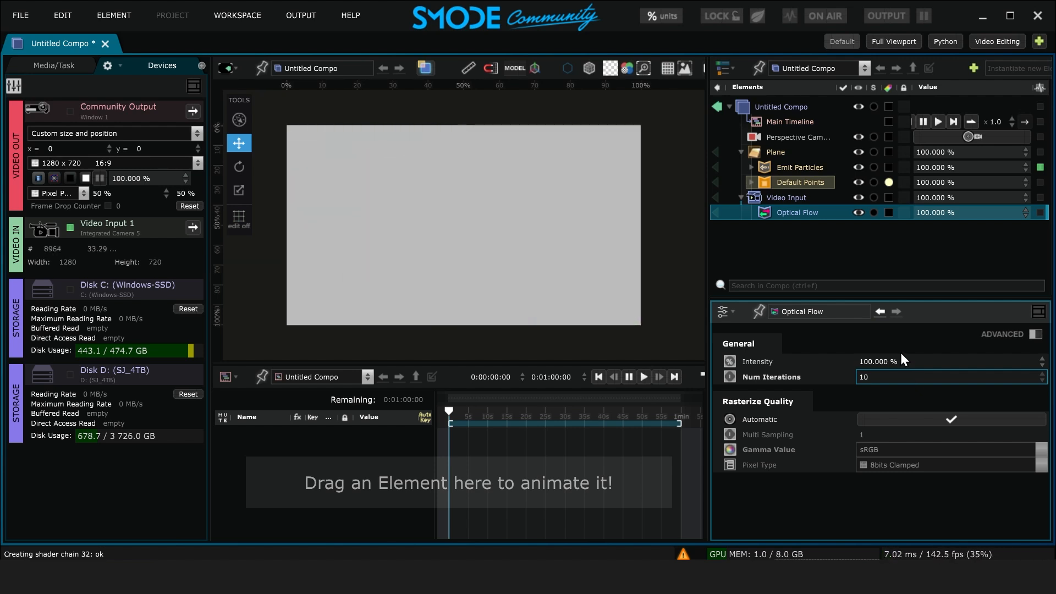
- Add a Normal Map Texture Layer field to Emit Particles, hide the Video Input layer, and expand the field in a widened element tree
left_click(781, 168)
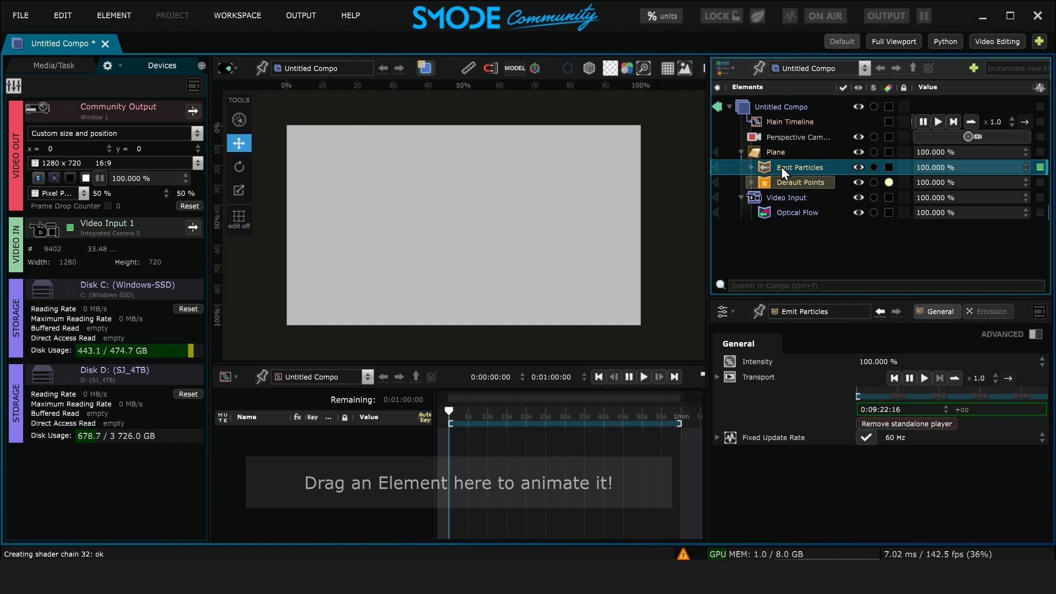
right_click(782, 167)
mouse_move(733, 226)
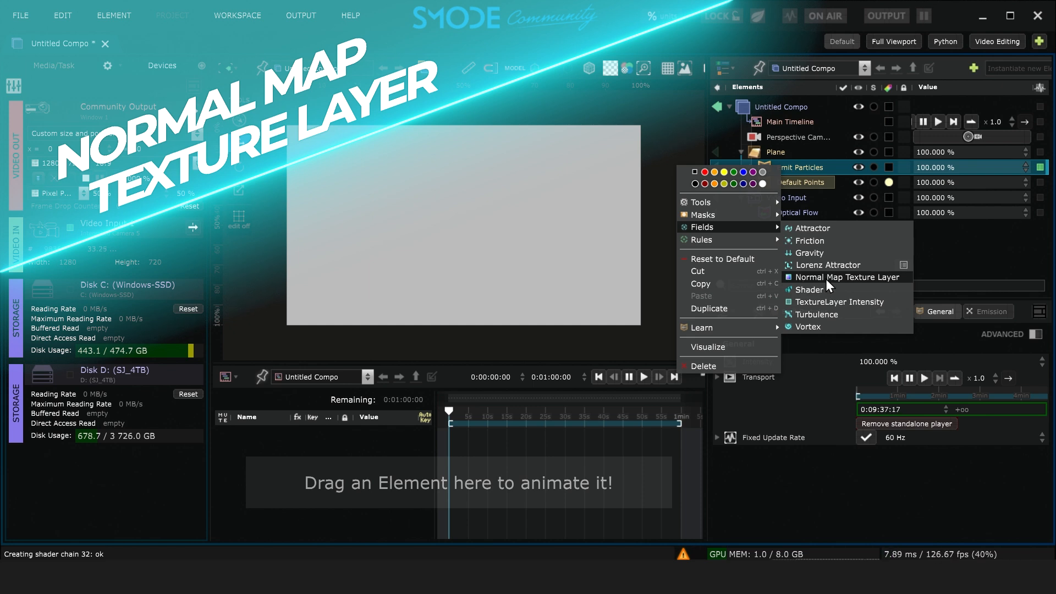
left_click(901, 279)
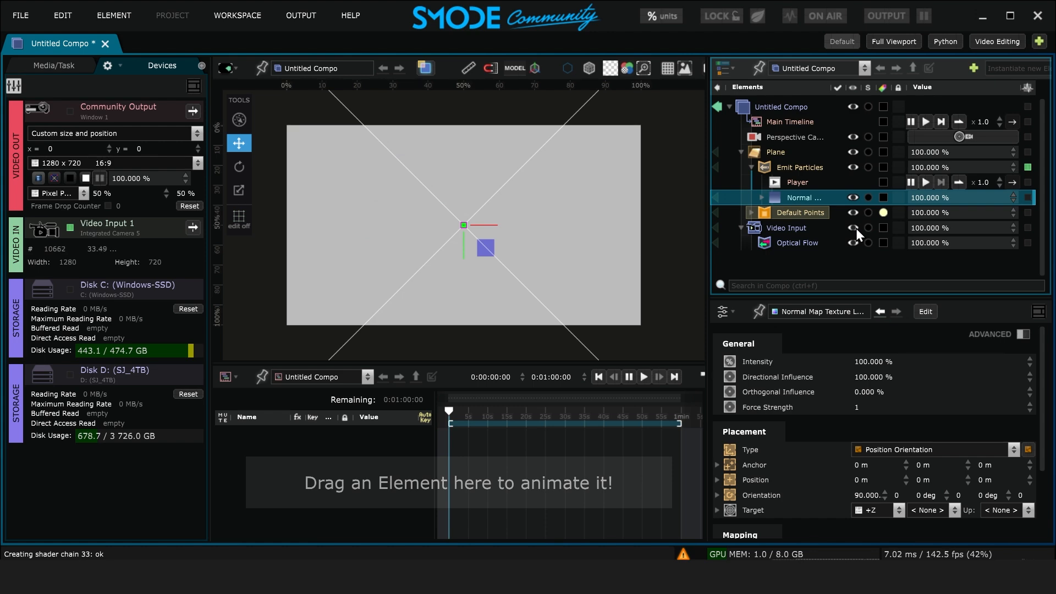
left_click(854, 228)
left_click_drag(709, 201, 632, 200)
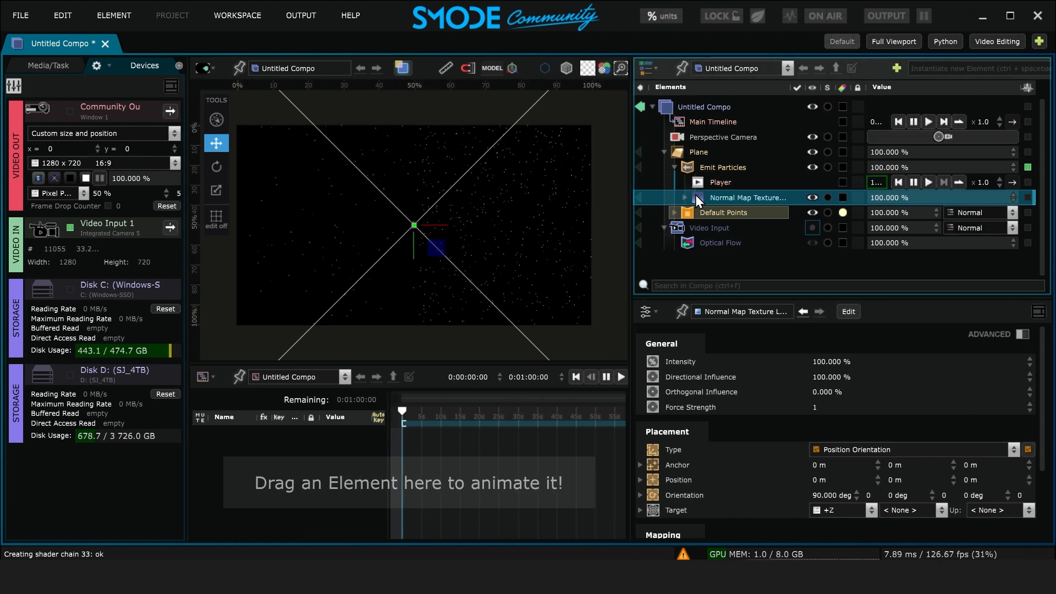
left_click(686, 197)
left_click_drag(633, 302, 598, 302)
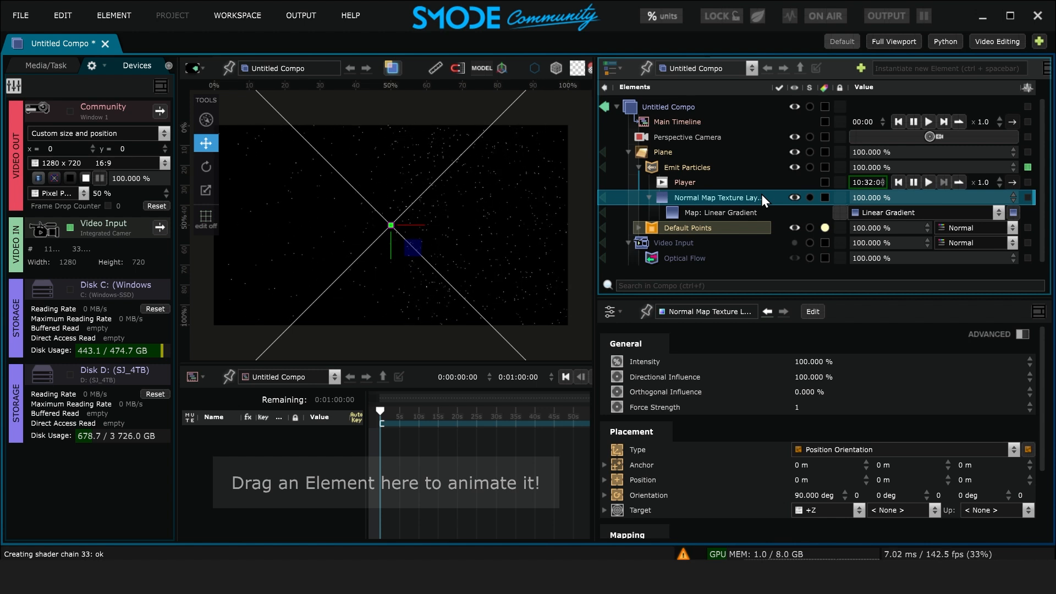
- Set the Normal Map Texture Layer field's mapping size to 10 m by 10 m
scroll(763, 470, "down", 4)
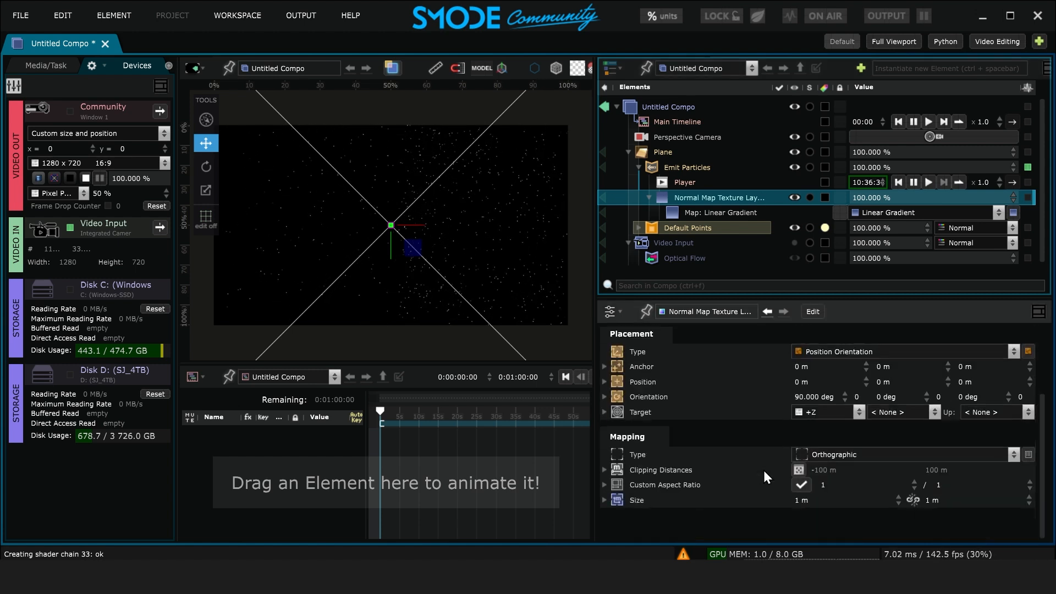
double_click(822, 500)
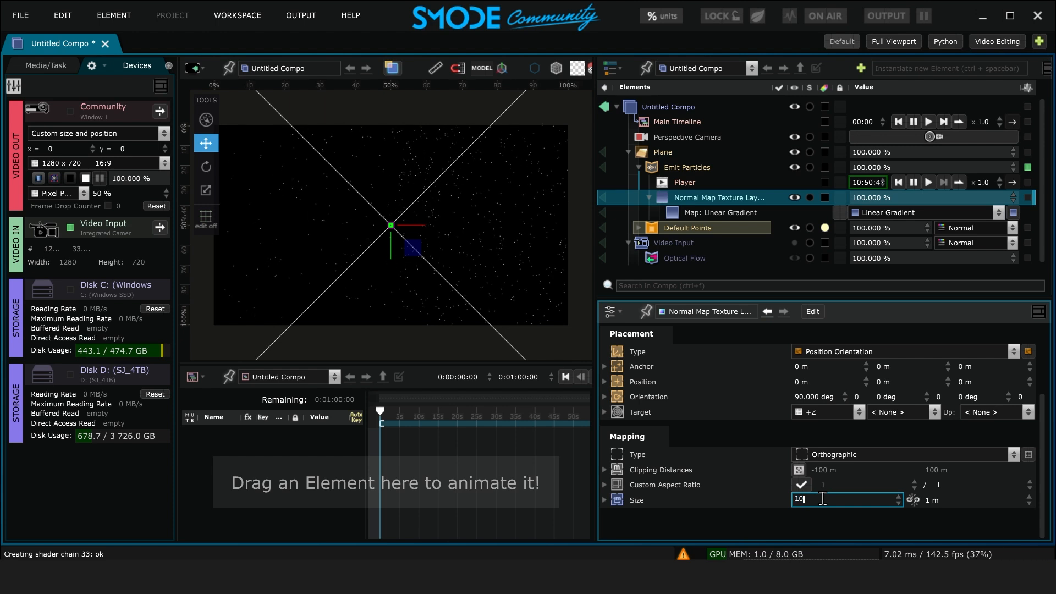
type("10")
key("Return")
double_click(929, 499)
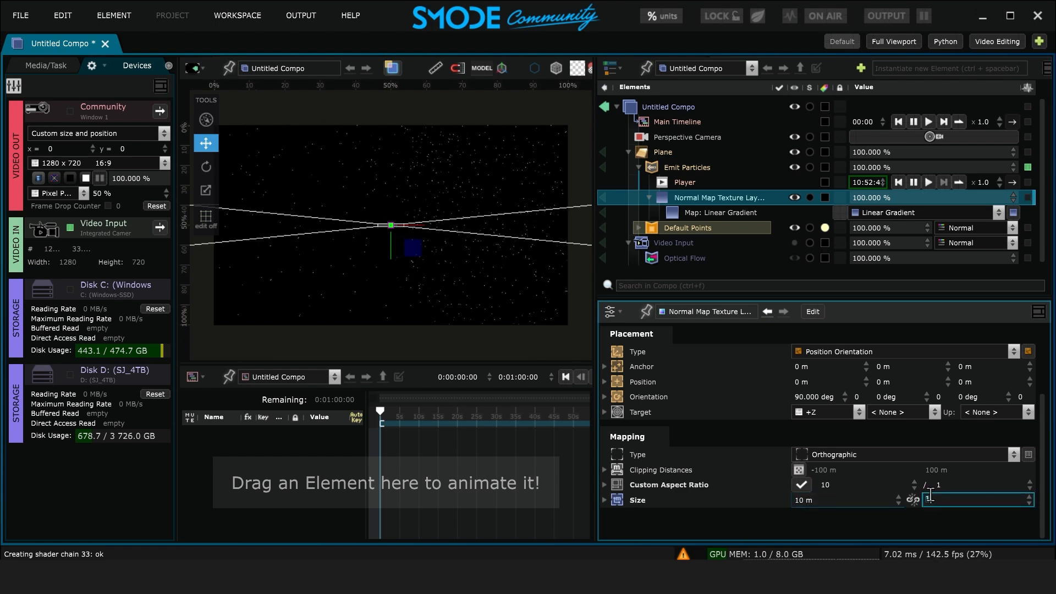
type("10")
key("Return")
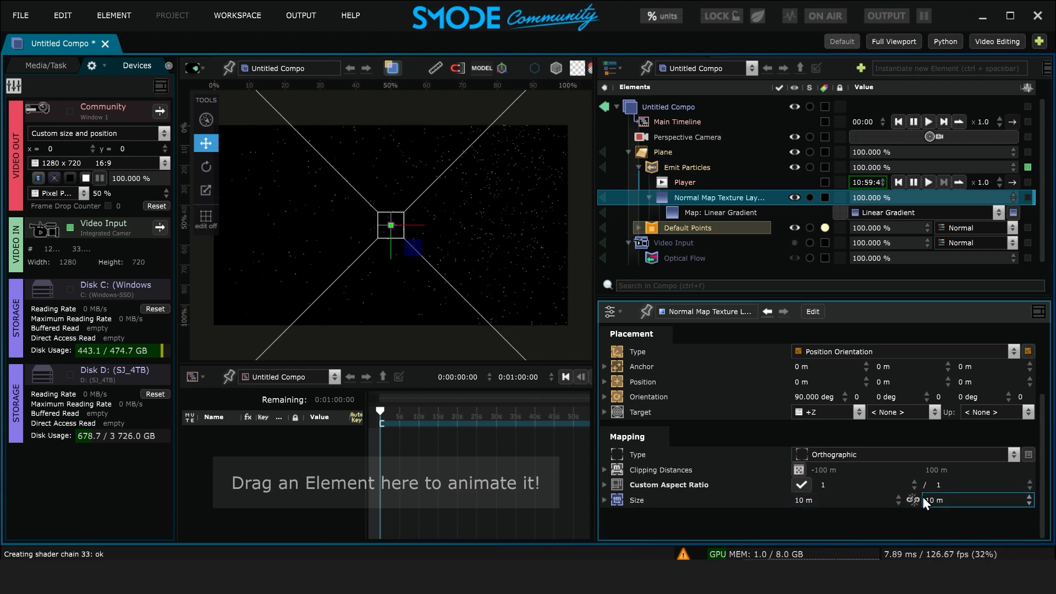
- Set the Normal Map Texture Layer field's Force Strength to 100
scroll(854, 489, "up", 2)
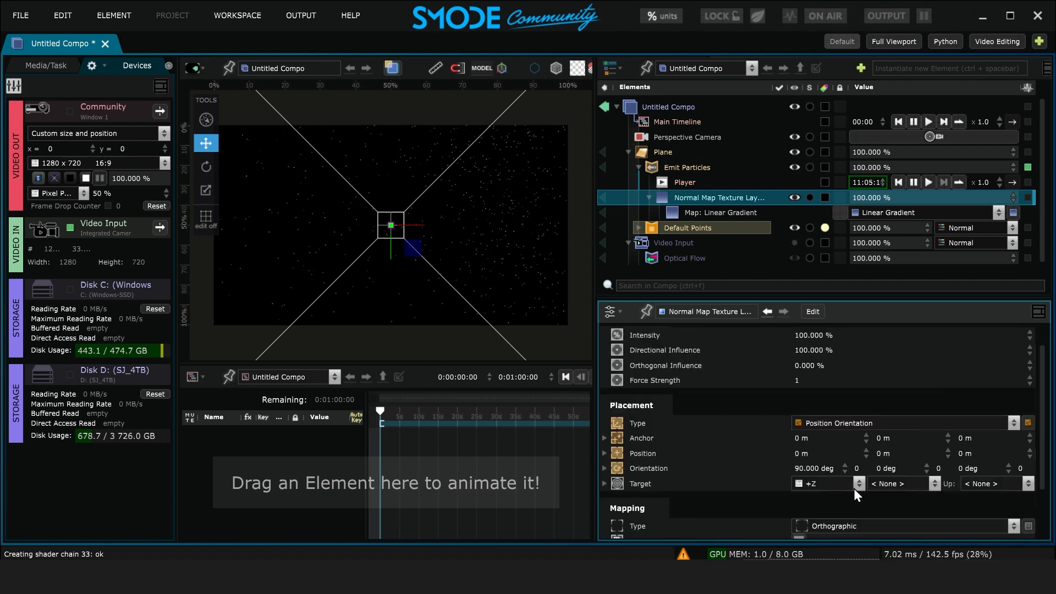
scroll(853, 489, "up", 1)
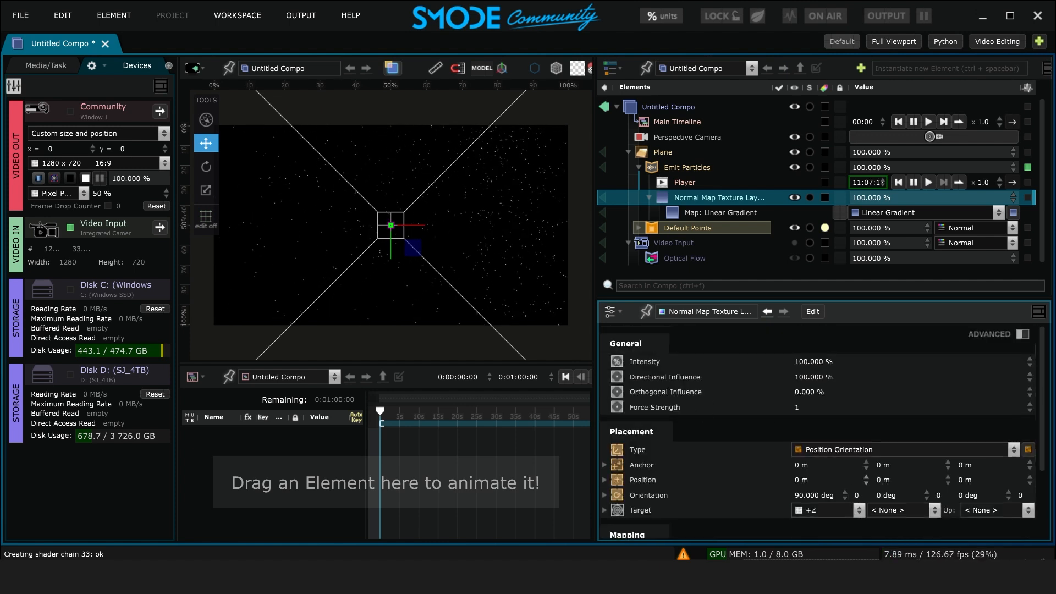
left_click(816, 408)
type("00")
key("Return")
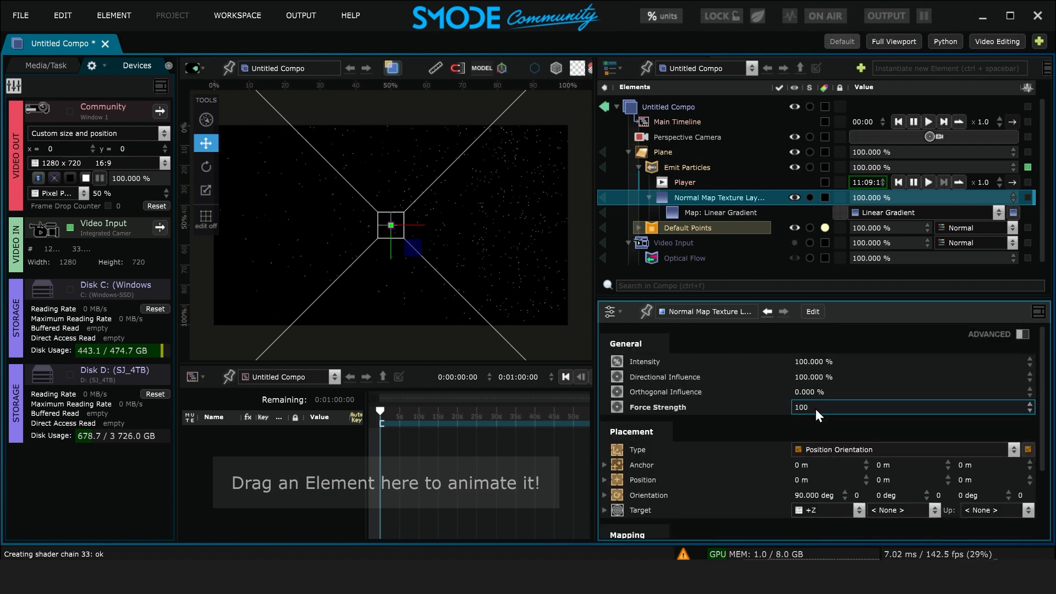
- Set the emission Rate of Emit Particles to 10000
left_click(675, 167)
left_click(880, 311)
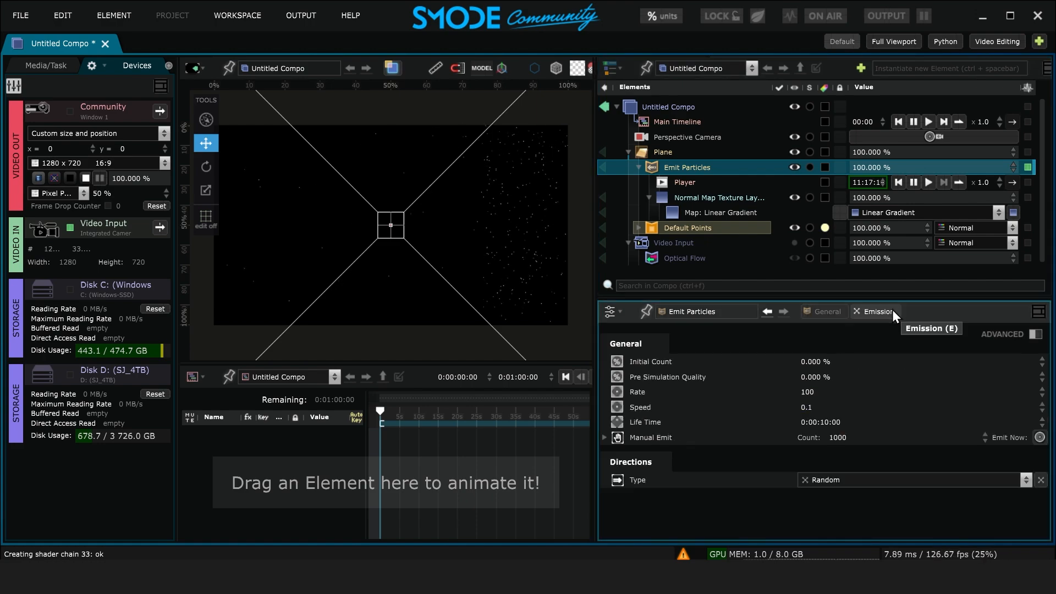
left_click(829, 391)
type("10000")
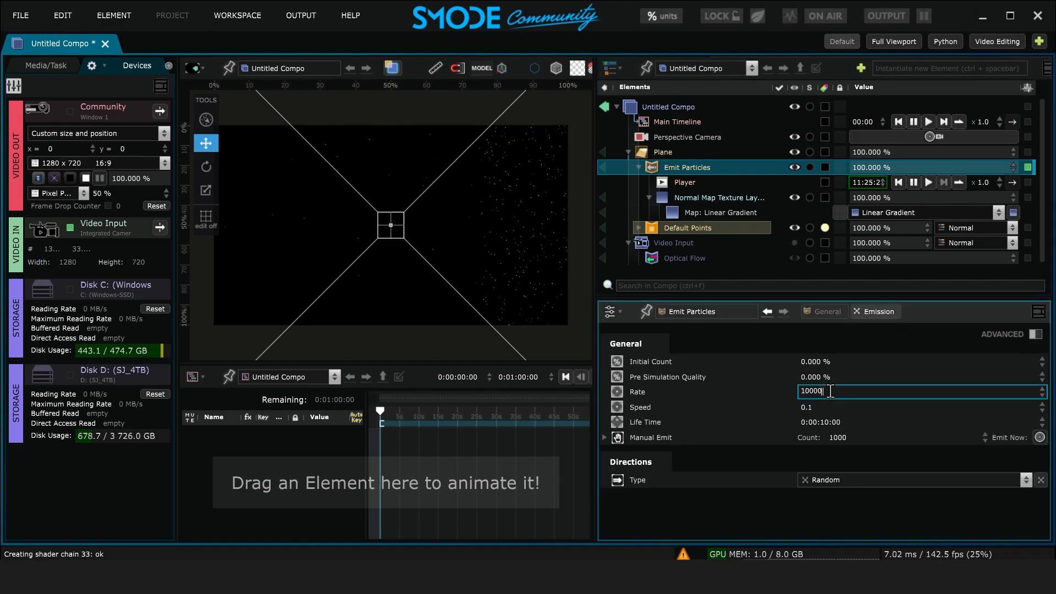
key("Return")
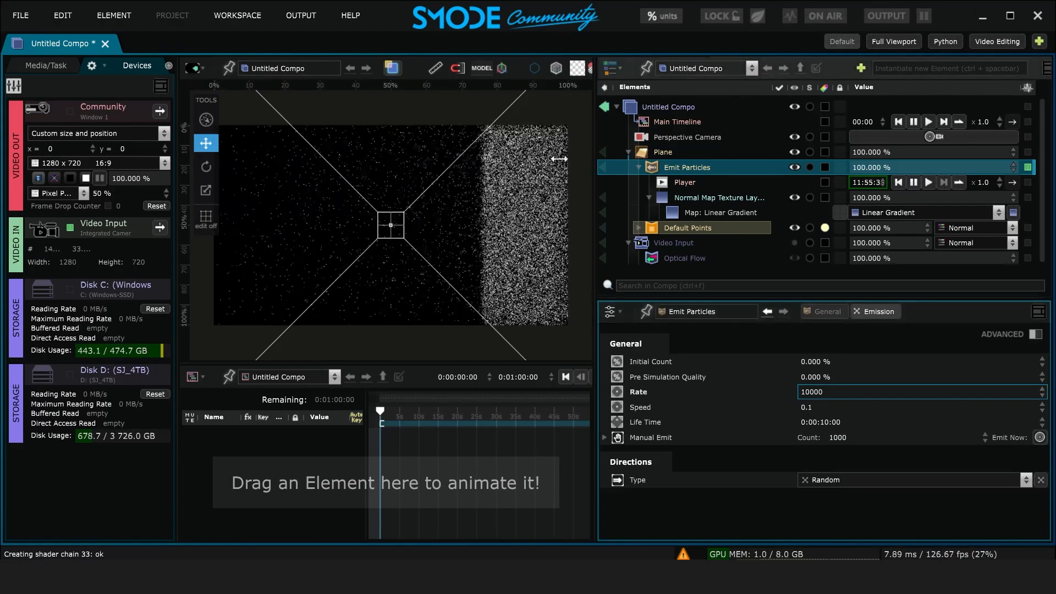
- Change the Normal Map Texture Layer's map from Linear Gradient to Video Input and move the Optical Flow modifier onto that map
left_click(681, 199)
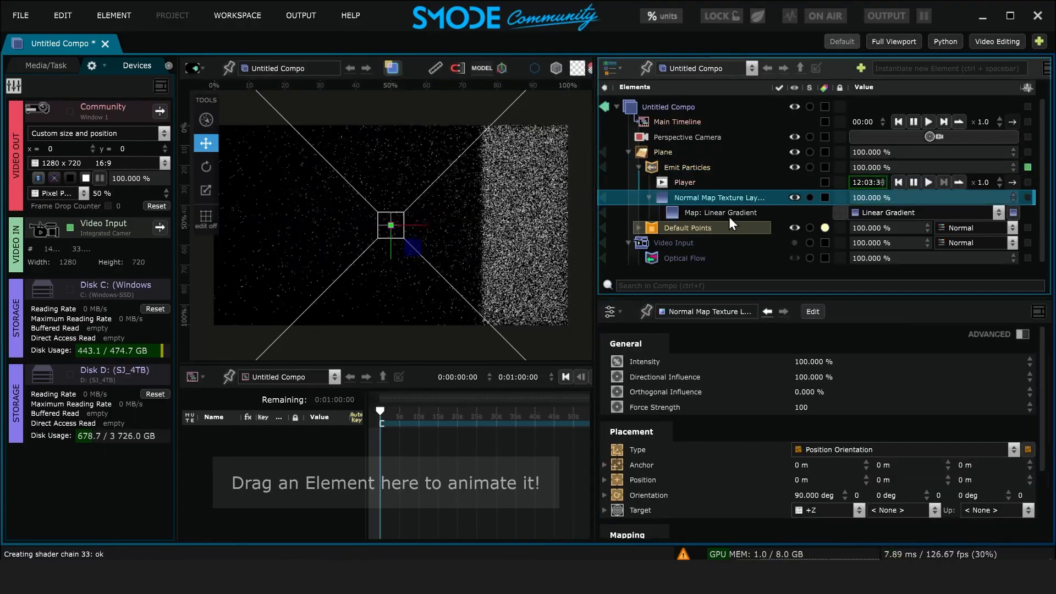
left_click(752, 214)
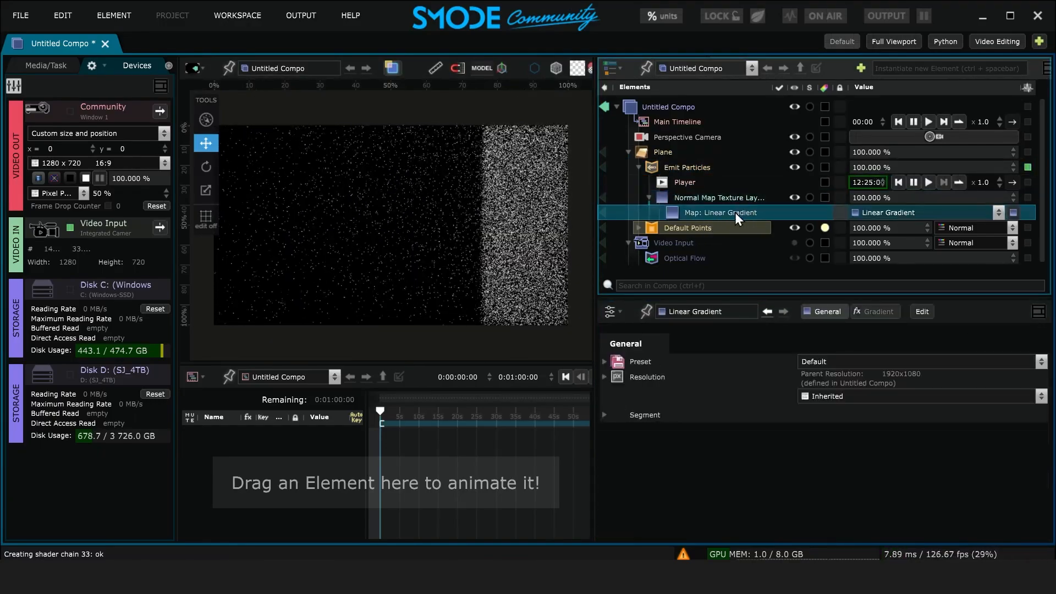
left_click(662, 243)
key("Down")
left_click(872, 214)
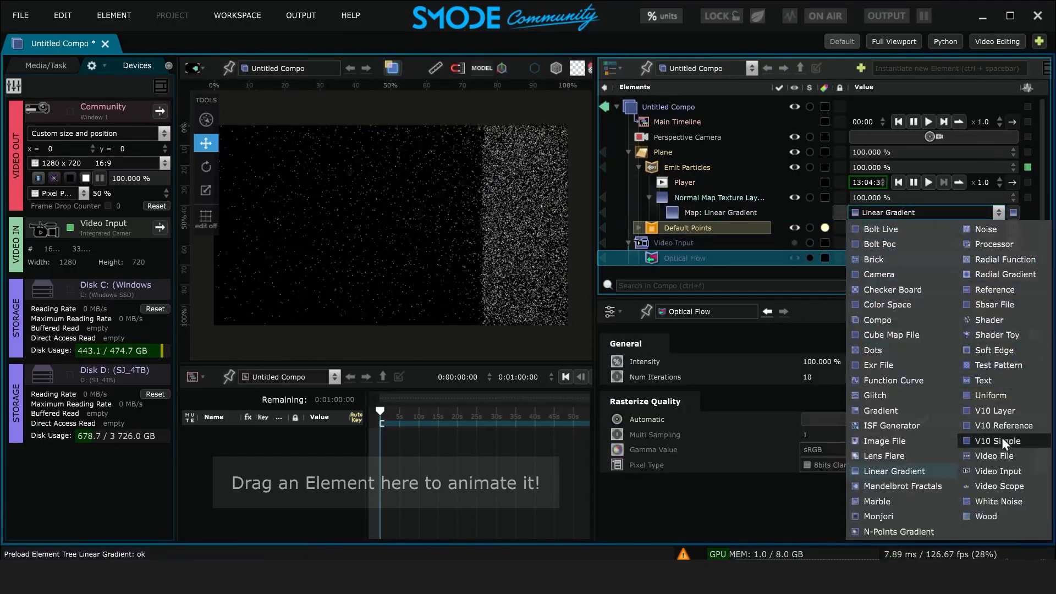
left_click(996, 471)
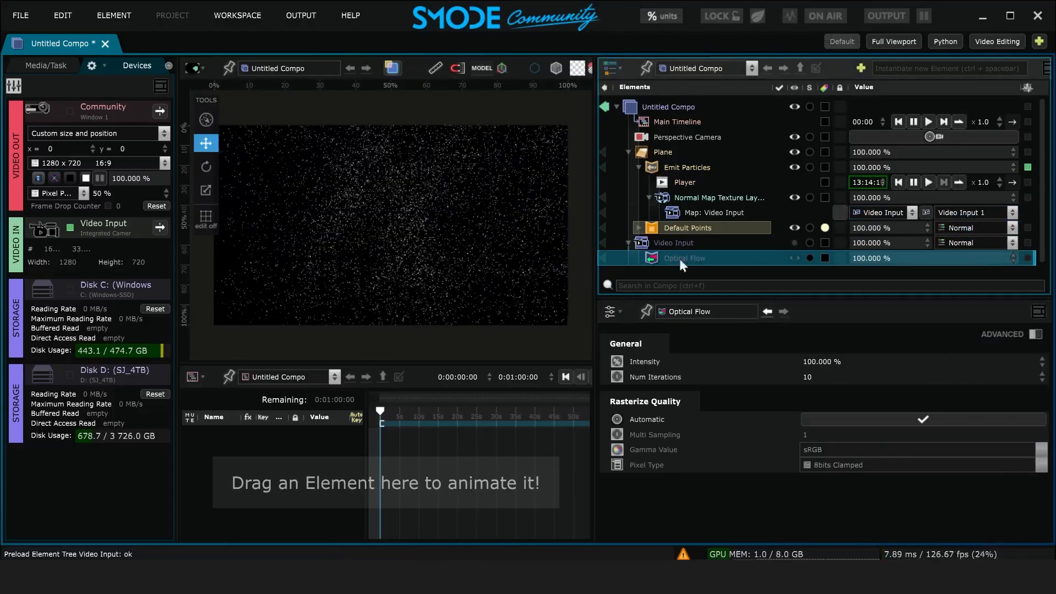
left_click_drag(696, 260, 712, 215)
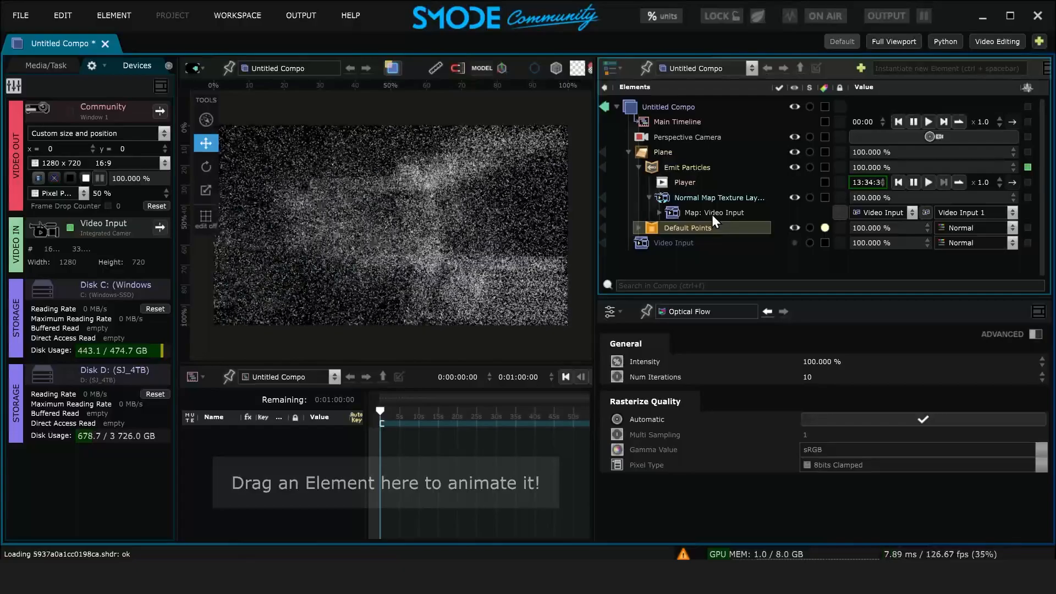
- Move the Video Input layer between the Perspective Camera and the Plane in the element order and make it visible
left_click(672, 242)
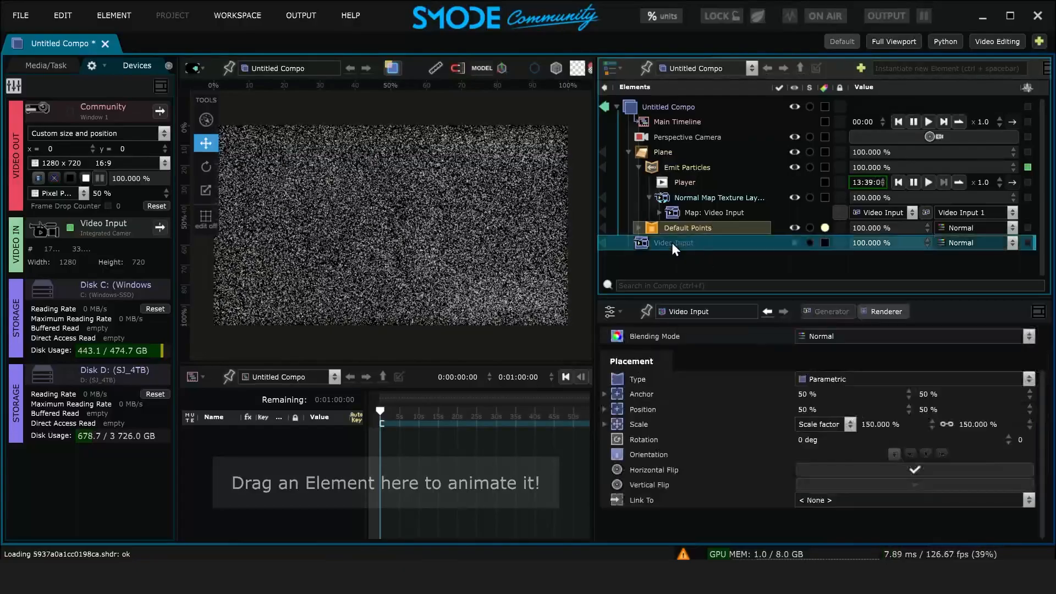
left_click_drag(668, 239, 671, 150)
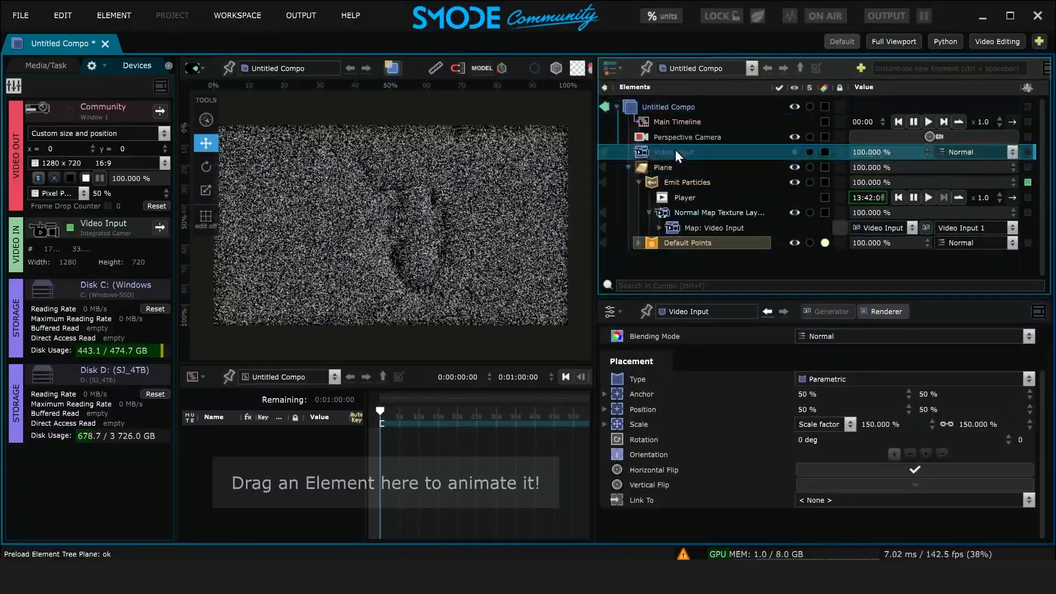
left_click(795, 153)
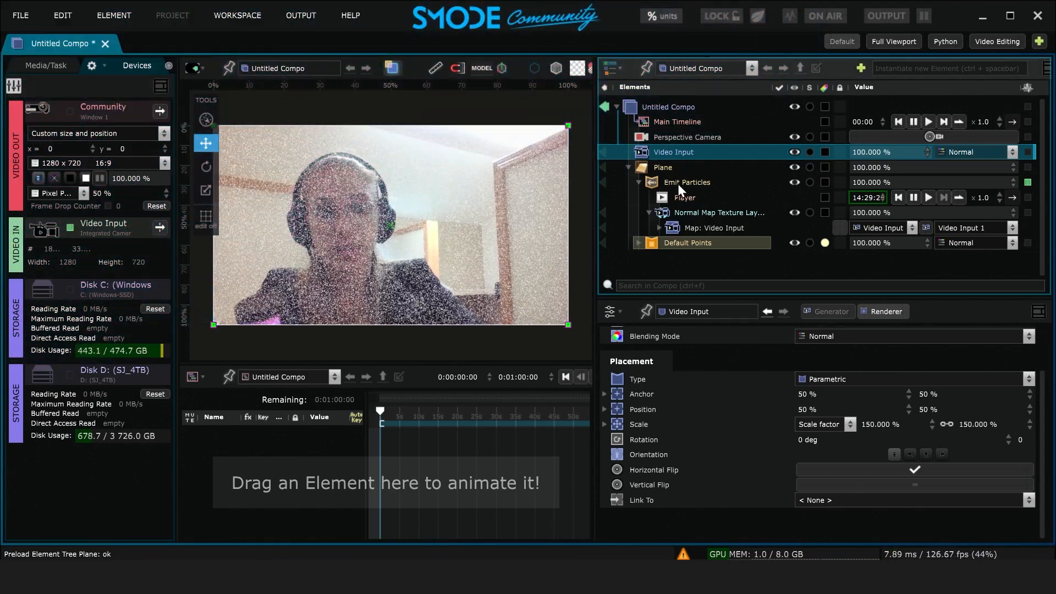
- Add a Layer mask to Emit Particles and change its generator from Uniform to Text
left_click(679, 185)
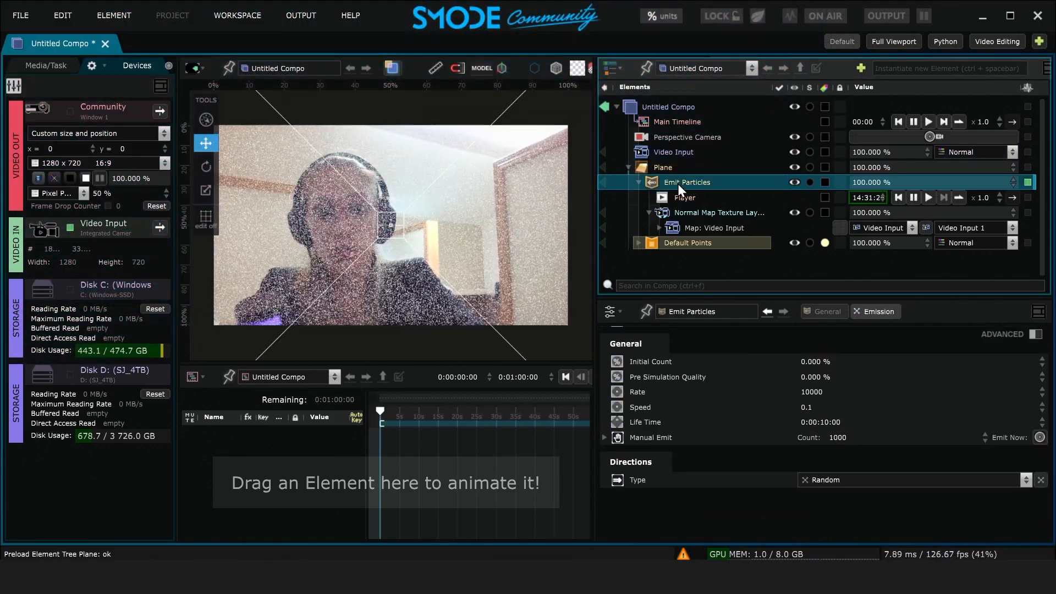
right_click(678, 184)
mouse_move(604, 231)
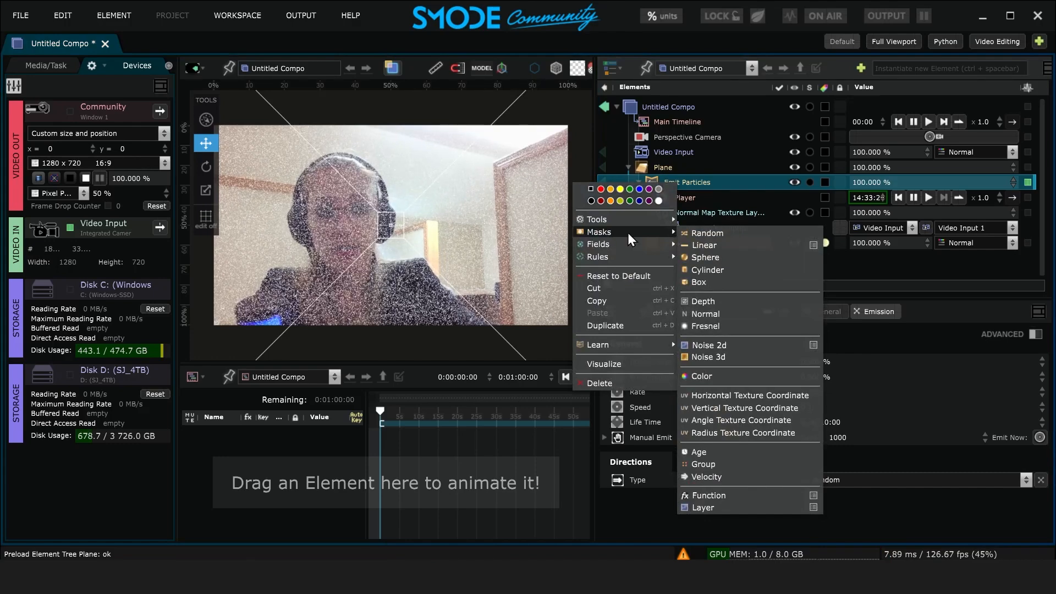
left_click(718, 507)
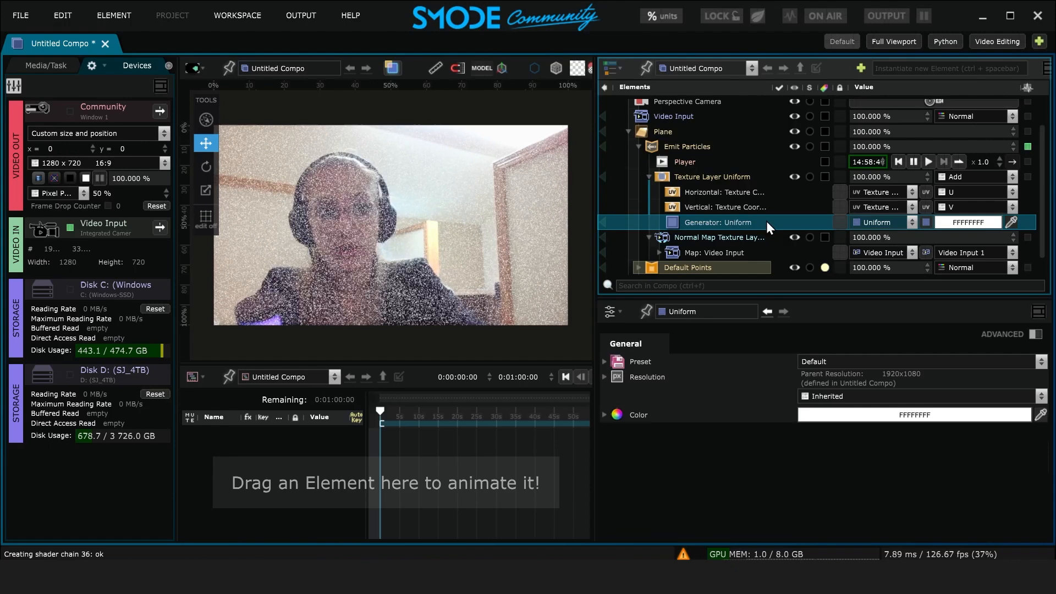
left_click(861, 224)
left_click(865, 207)
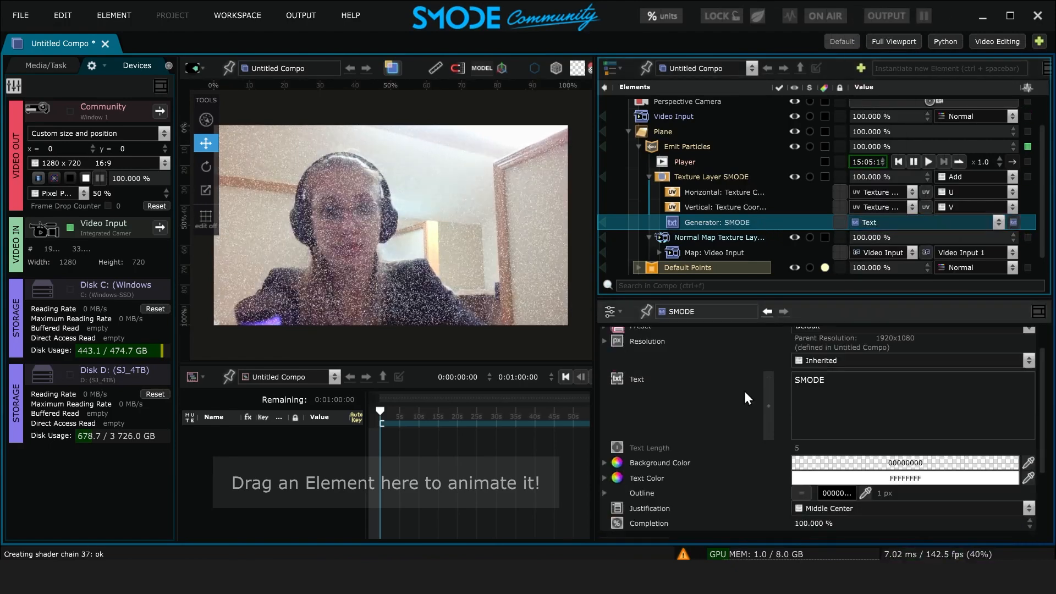
- Preview the mask's text generator on its own, check its font settings, and return the viewport to the whole composition
left_click(603, 223)
scroll(383, 242, "up", 5)
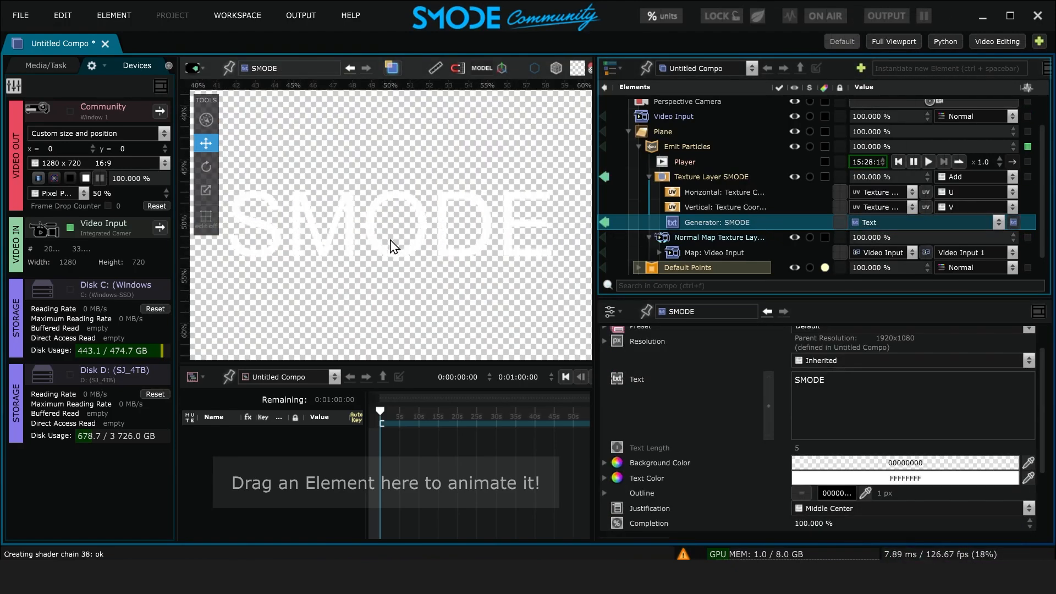
scroll(395, 248, "down", 5)
scroll(420, 238, "up", 3)
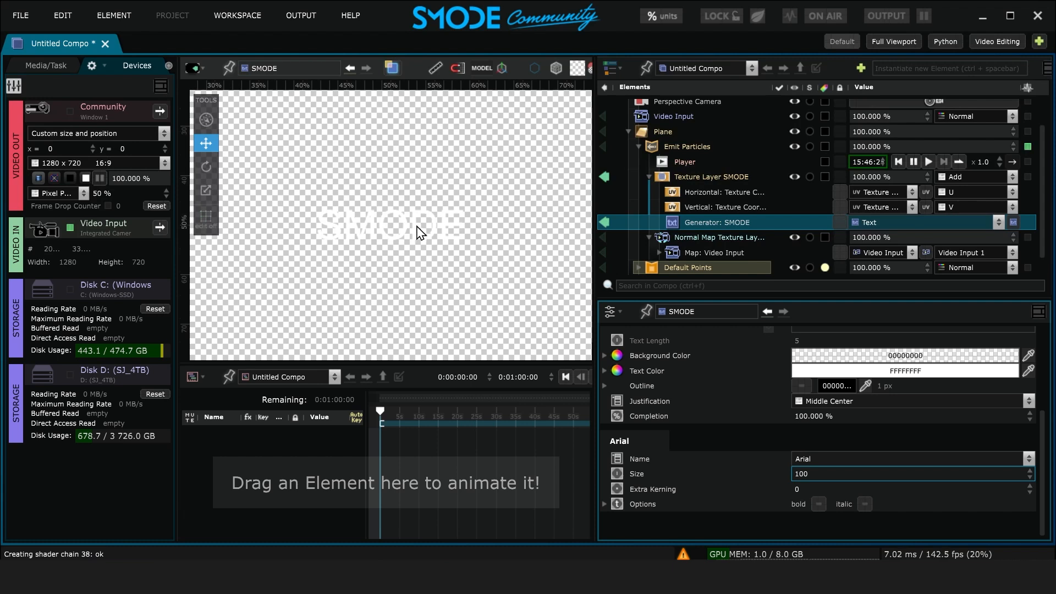
scroll(420, 235, "up", 3)
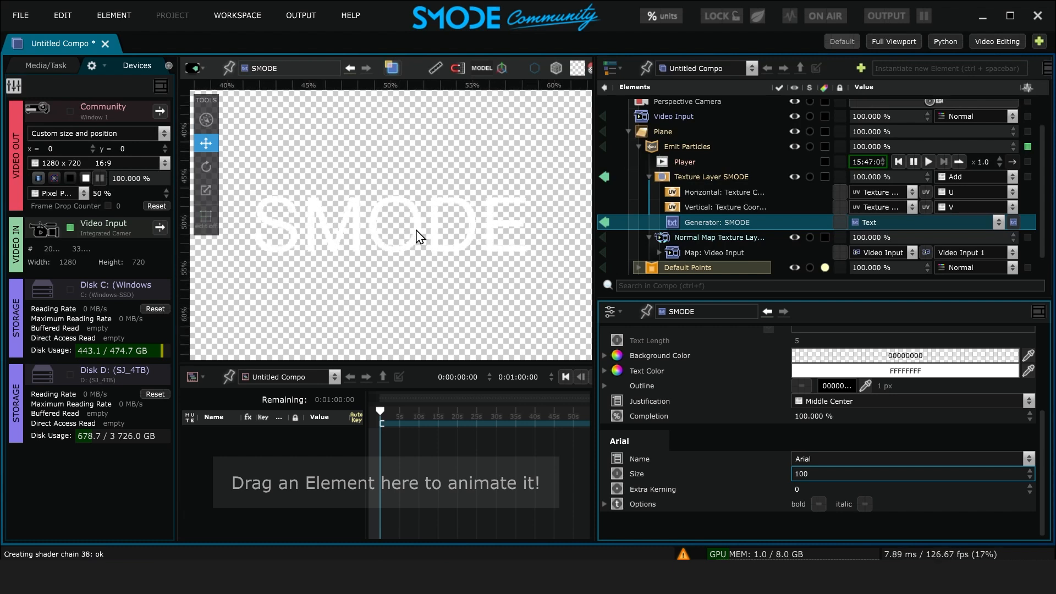
scroll(621, 160, "up", 3)
left_click(605, 106)
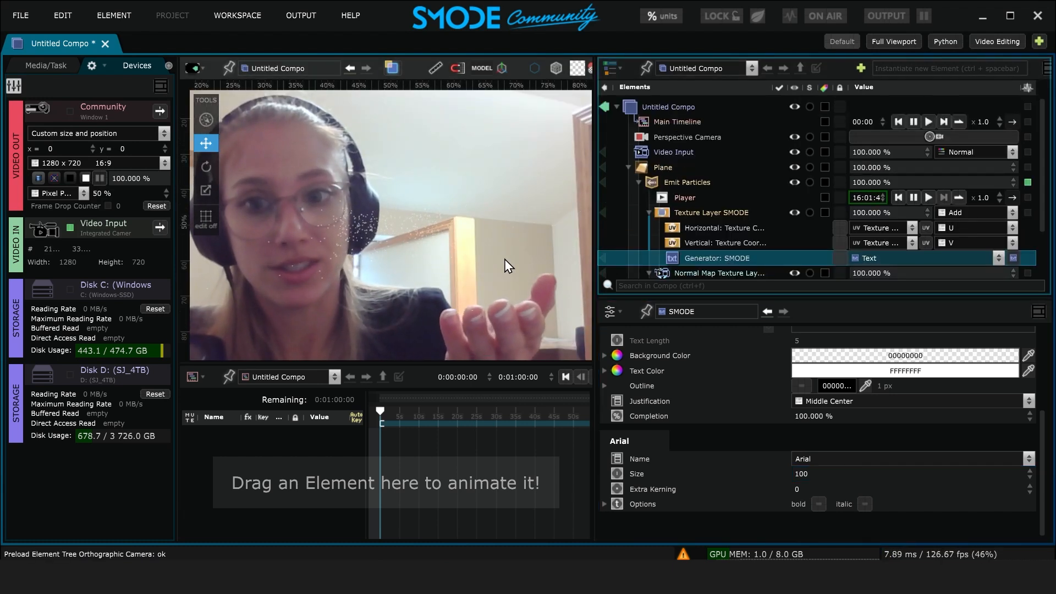
- Set the mask text generator's font size to 200 and make it bold while previewing it alone, and return the viewport to the whole composition
scroll(633, 256, "down", 3)
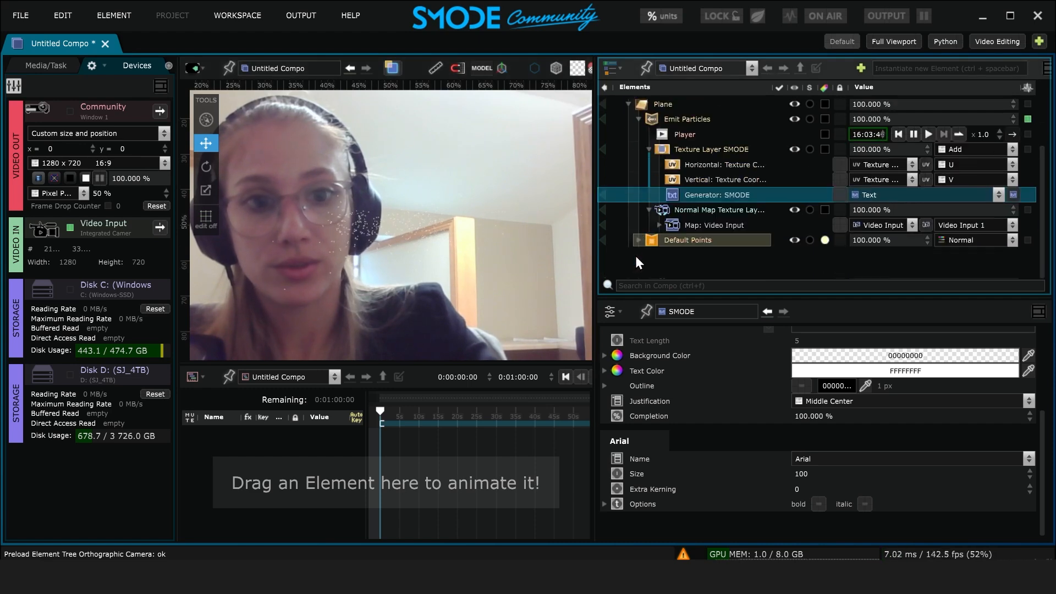
left_click(605, 195)
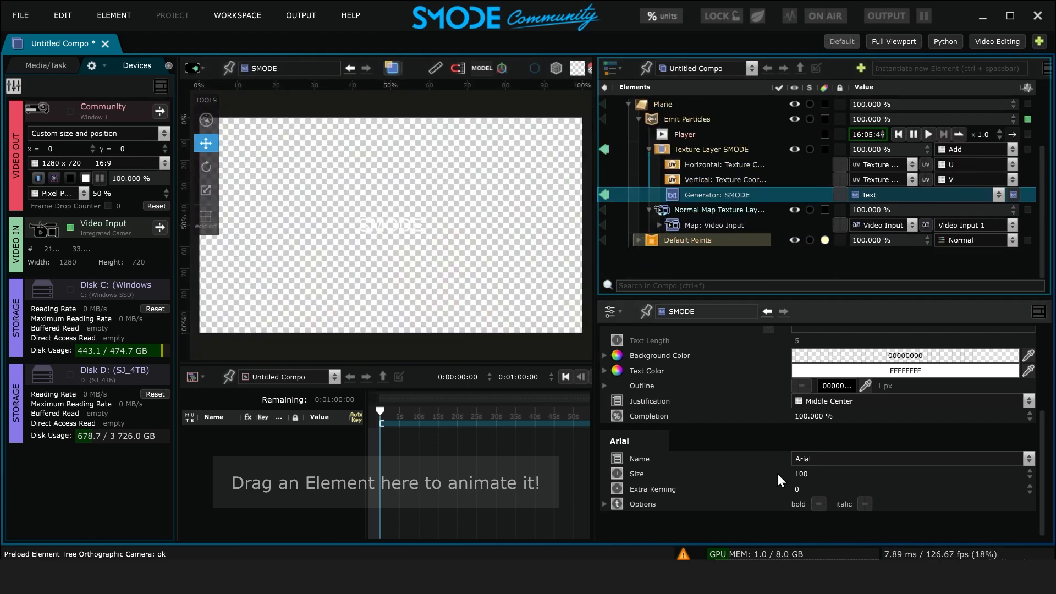
double_click(826, 474)
type("200")
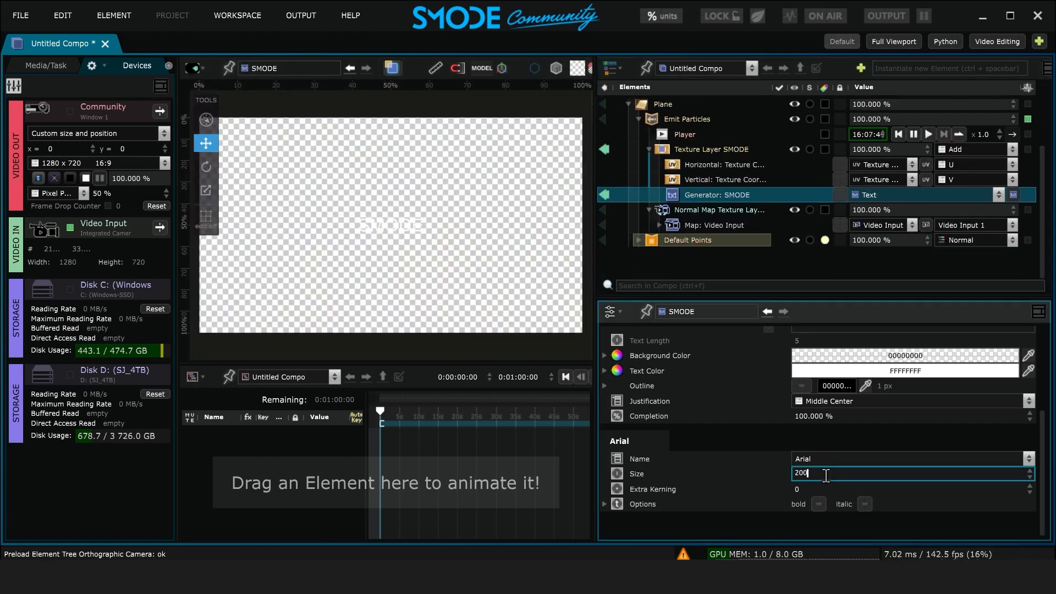
key("Return")
left_click(819, 504)
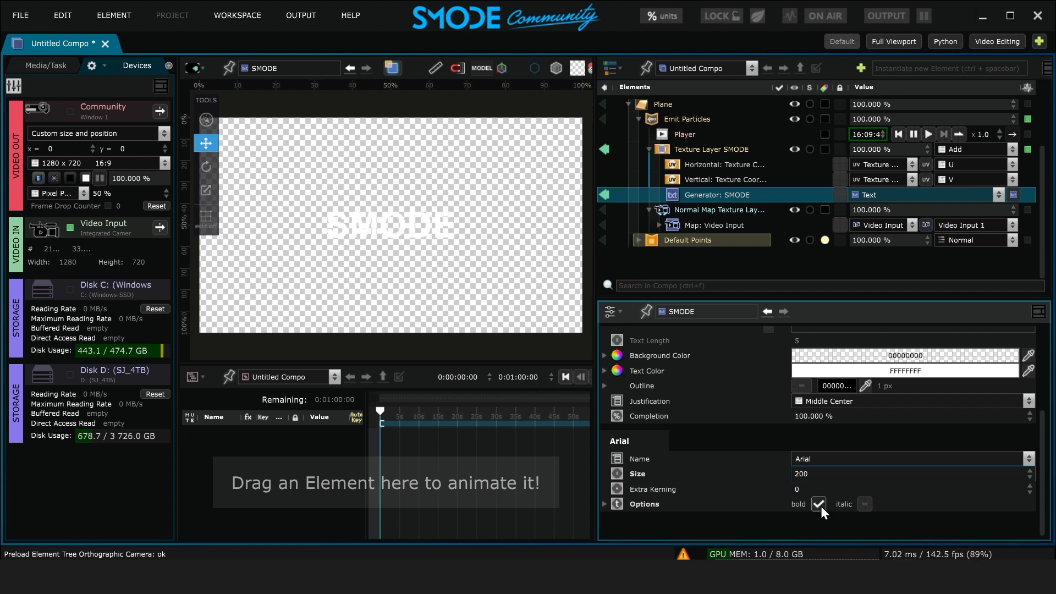
scroll(518, 280, "down", 2)
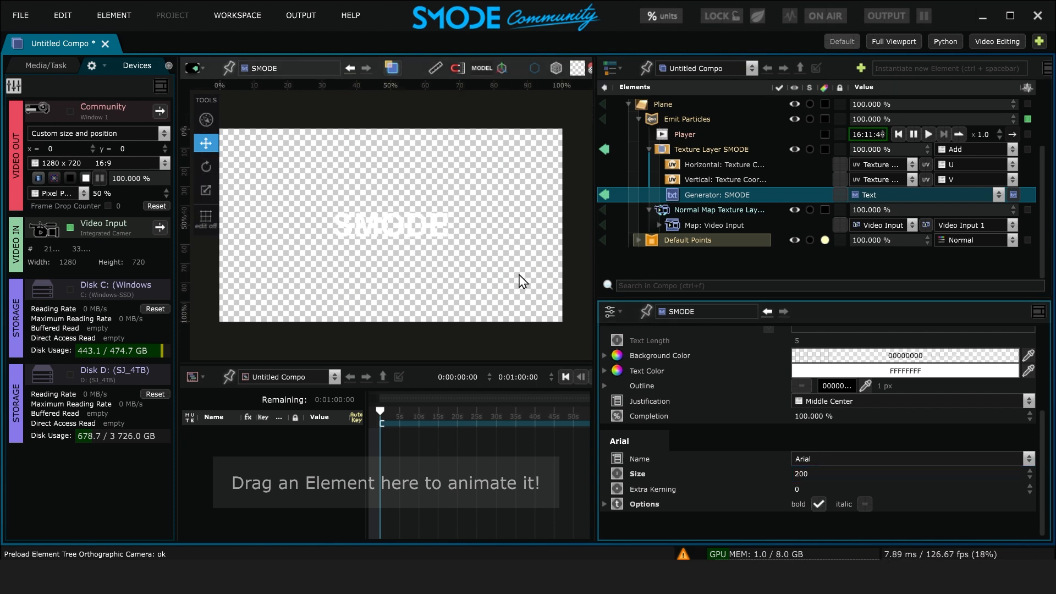
scroll(644, 268, "up", 3)
left_click(604, 107)
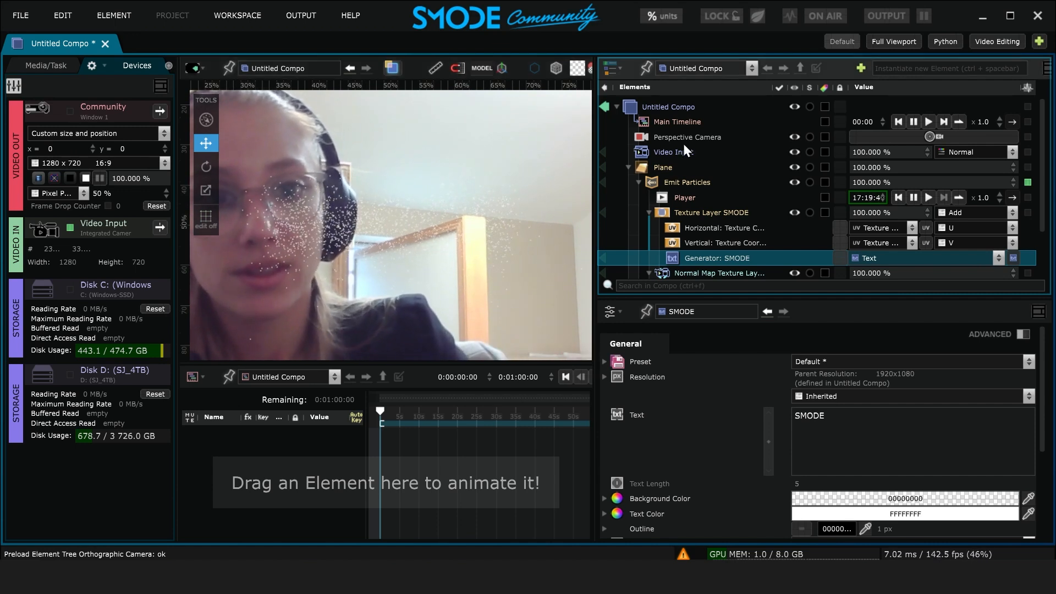
- In the emission settings of Emit Particles, set the speed to 0 and the rate to 100000
left_click(686, 183)
left_click(878, 310)
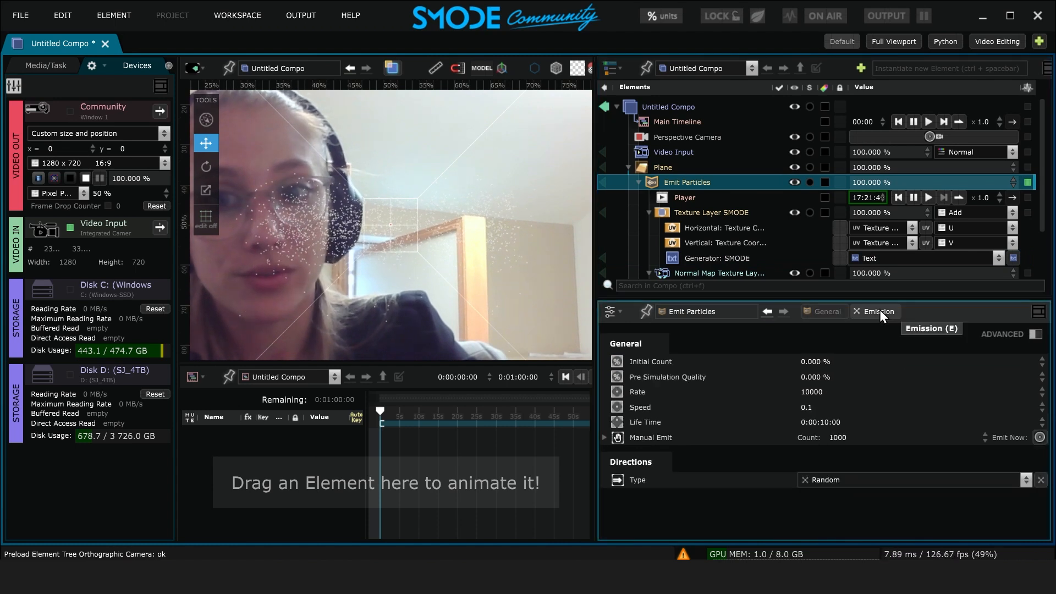
double_click(835, 408)
type("0")
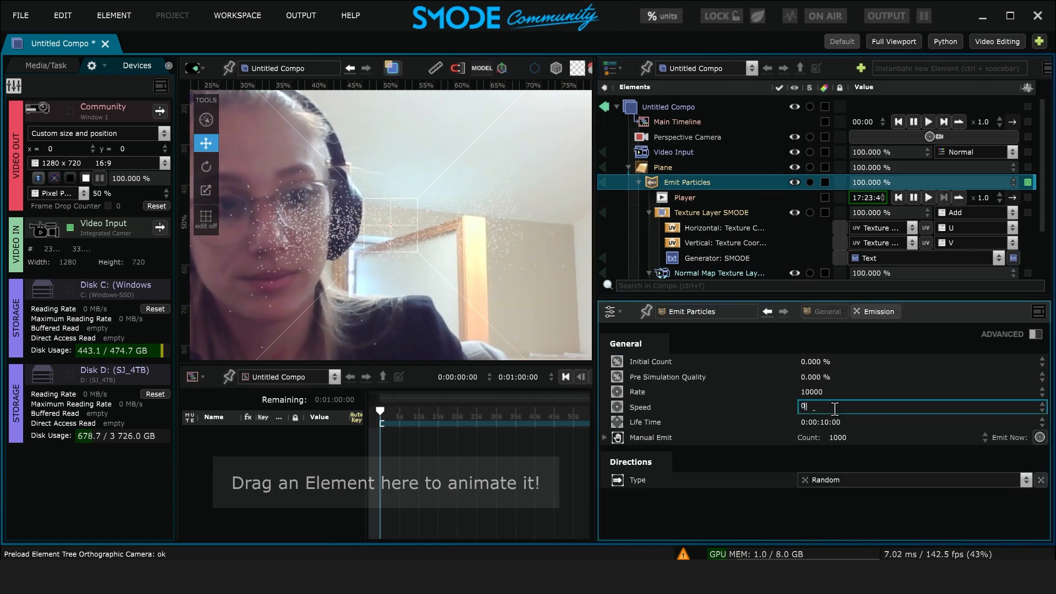
key("Return")
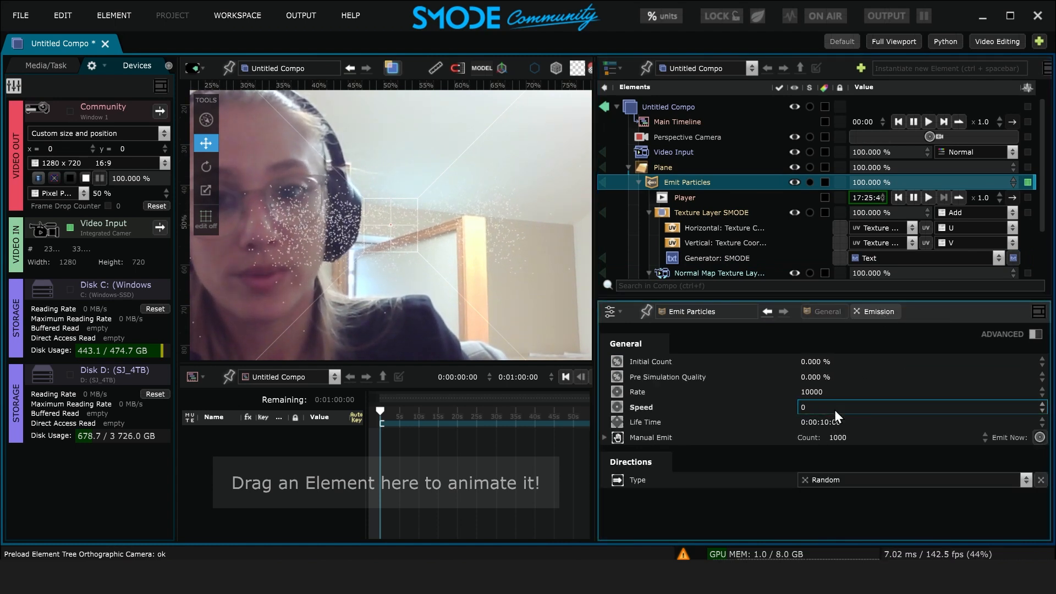
double_click(835, 392)
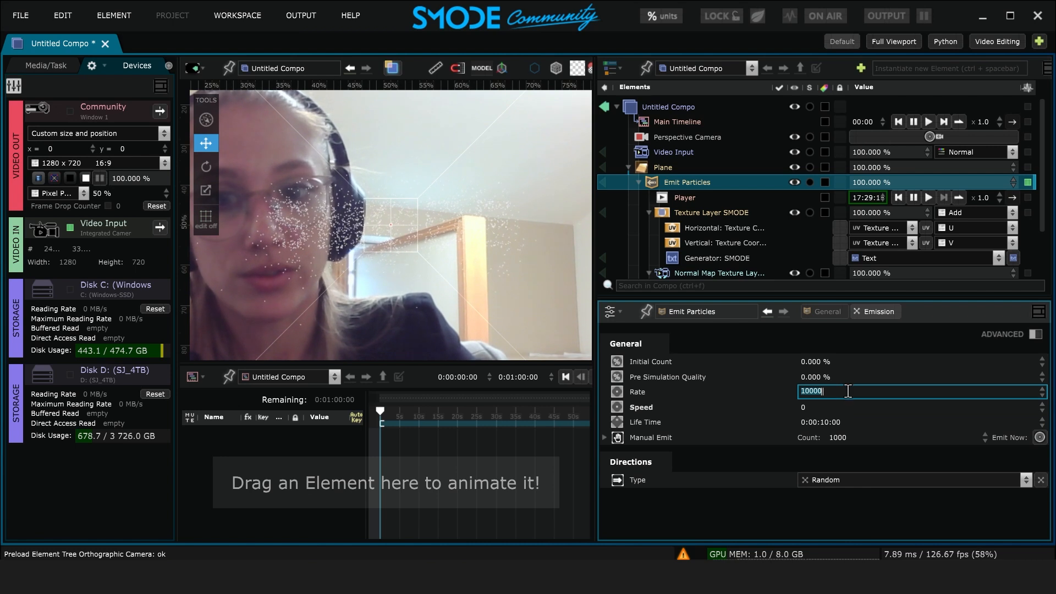
left_click(850, 391)
type("0")
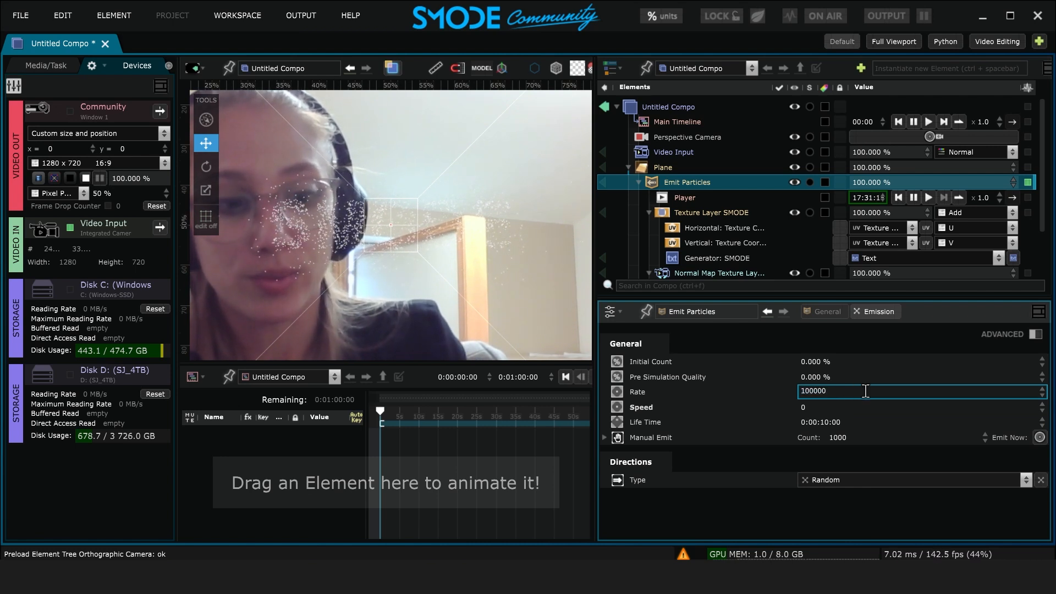
key("Return")
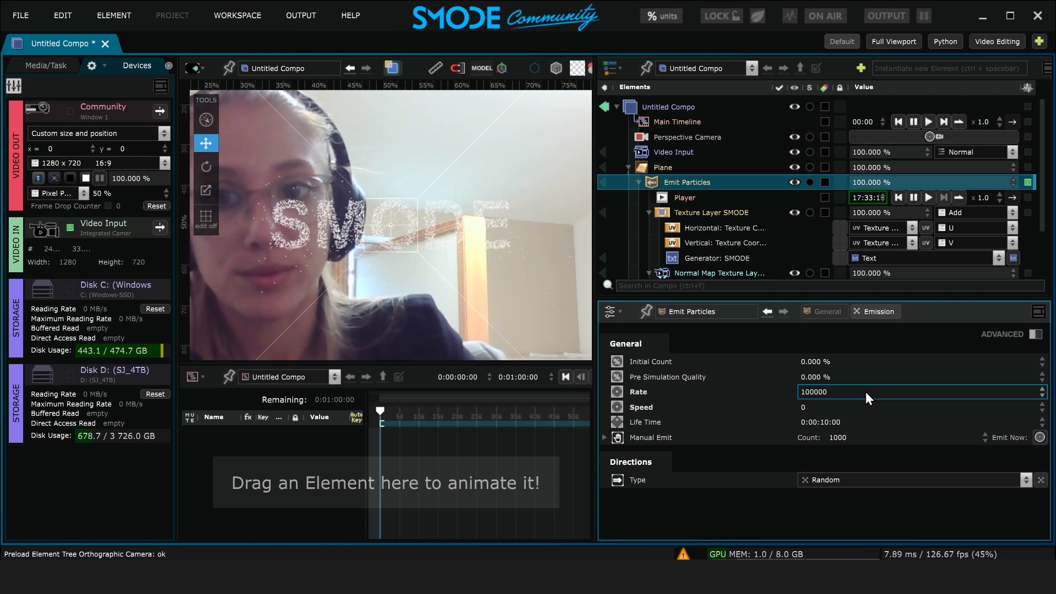
- Add a 2D Transform distort modifier to the mask's text generator and set its horizontal position to 65 %
scroll(534, 291, "down", 4)
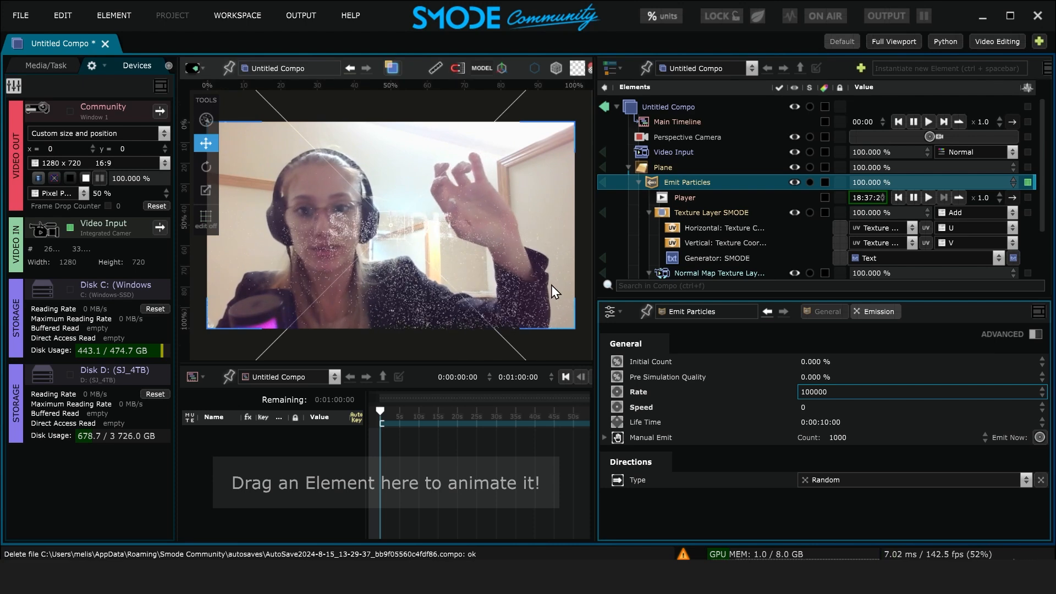
scroll(765, 232, "down", 2)
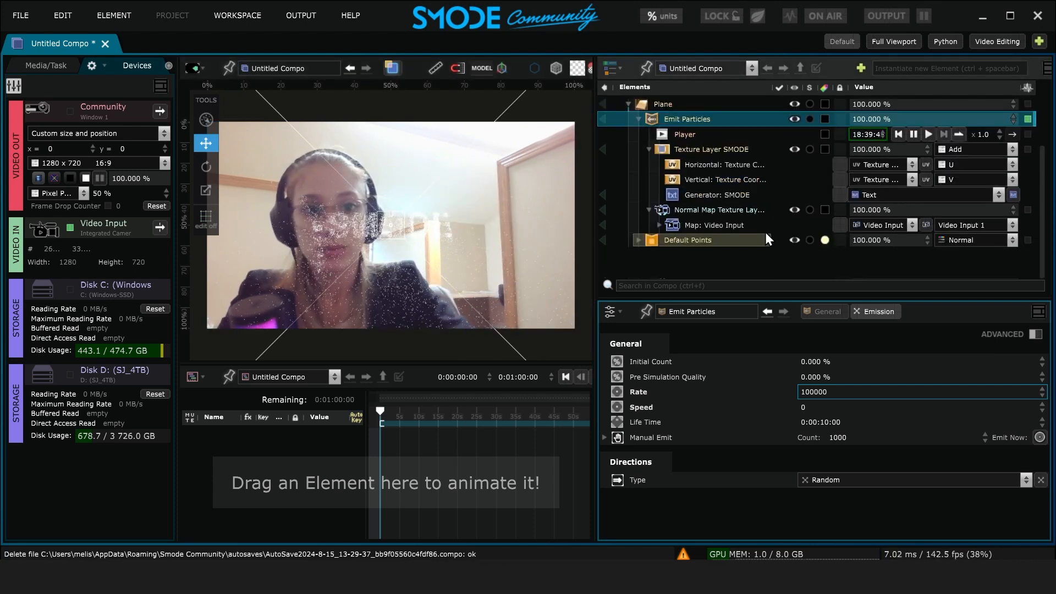
left_click(706, 194)
right_click(704, 195)
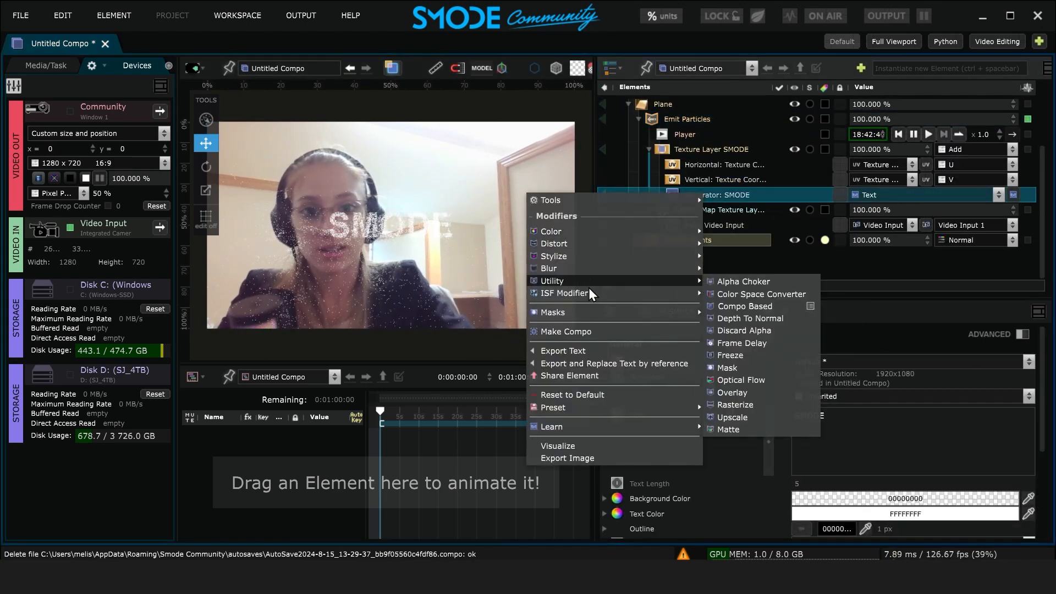
mouse_move(582, 245)
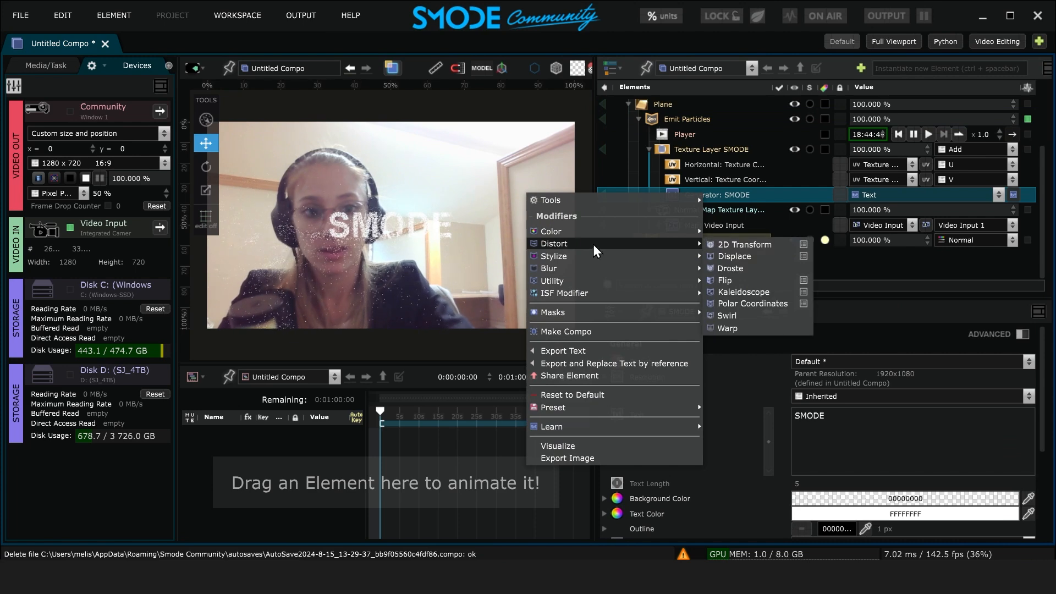
left_click(748, 244)
left_click(822, 449)
type("65")
key("Return")
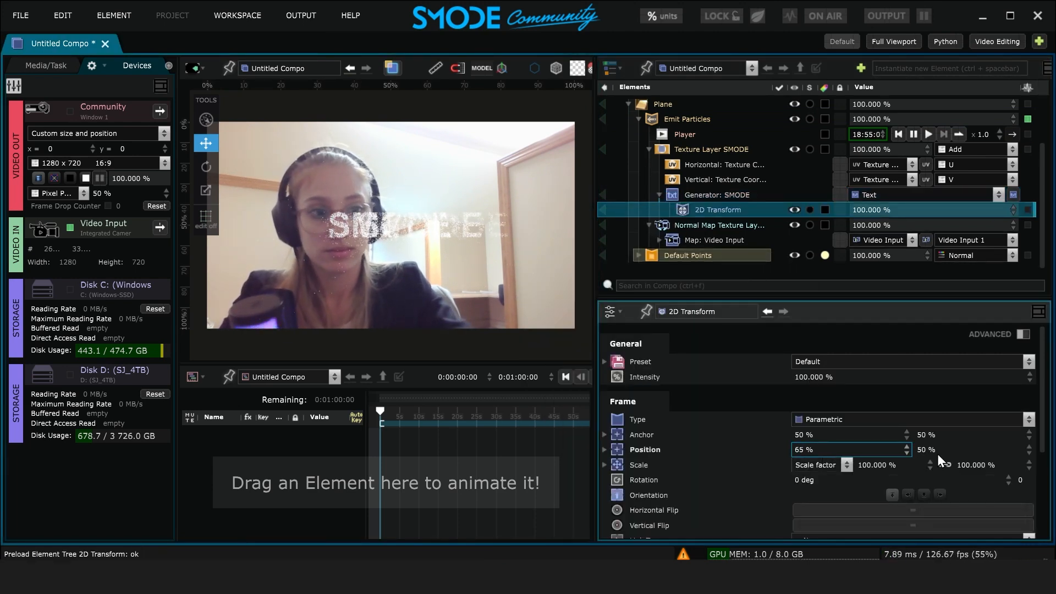
- Add a Colorize attribute modifier to Default Points and set its color to black by lowering the value to 0 %
left_click(709, 255)
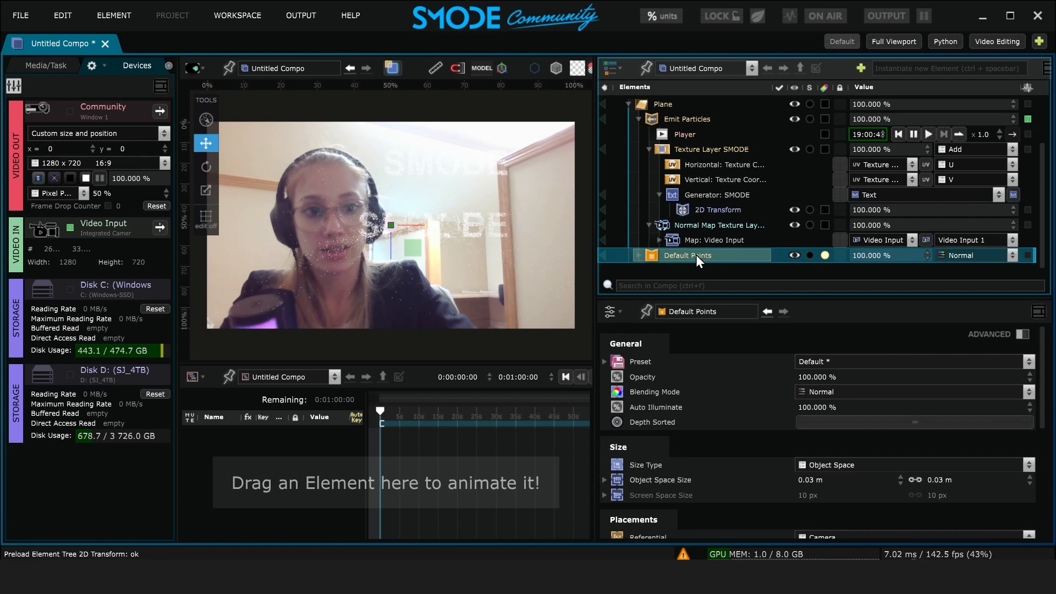
right_click(696, 255)
mouse_move(568, 319)
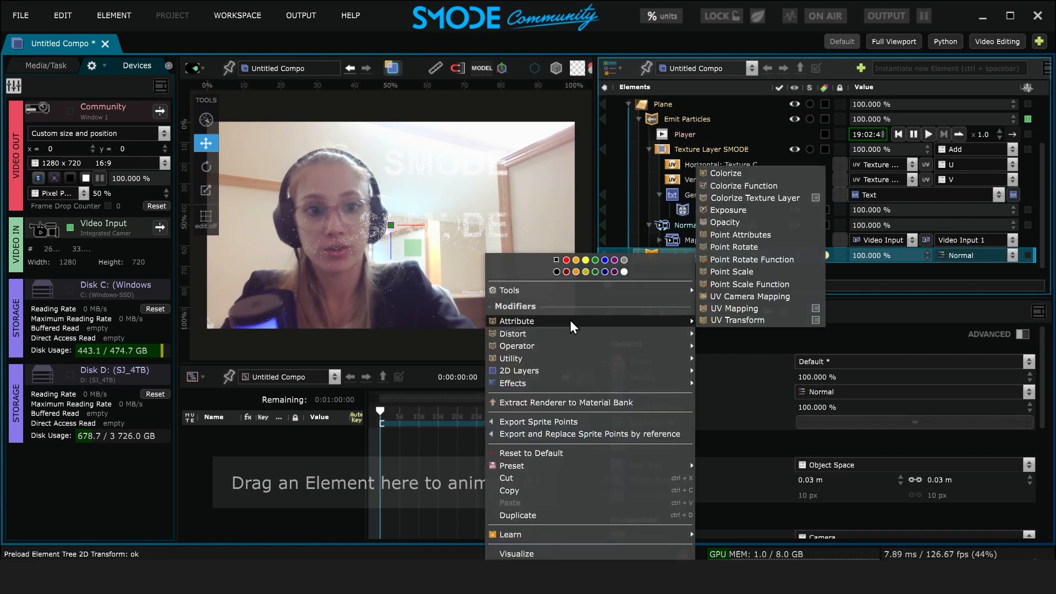
left_click(726, 175)
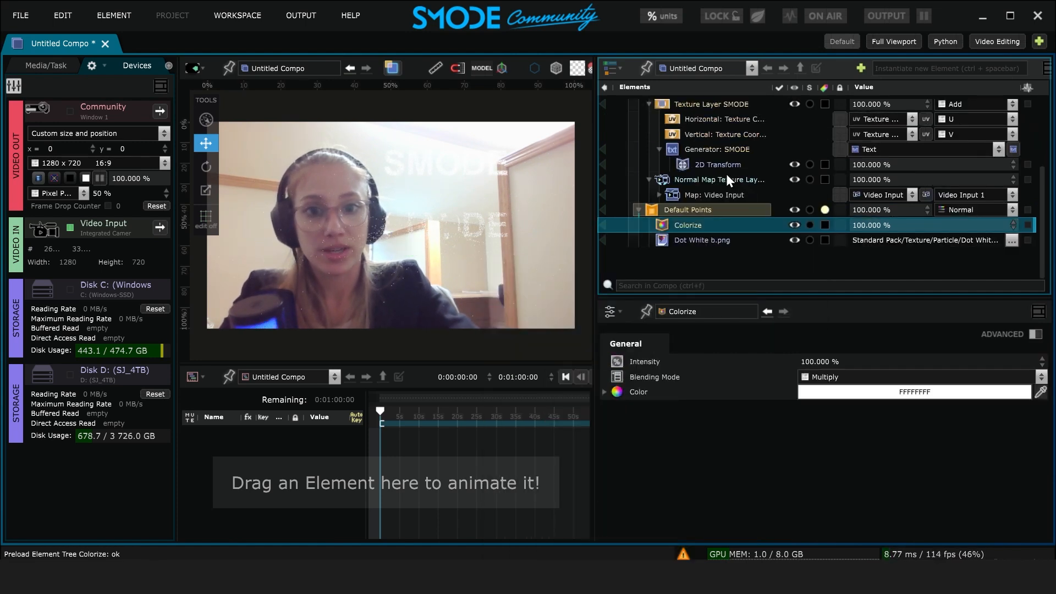
left_click(896, 397)
left_click_drag(887, 423, 888, 509)
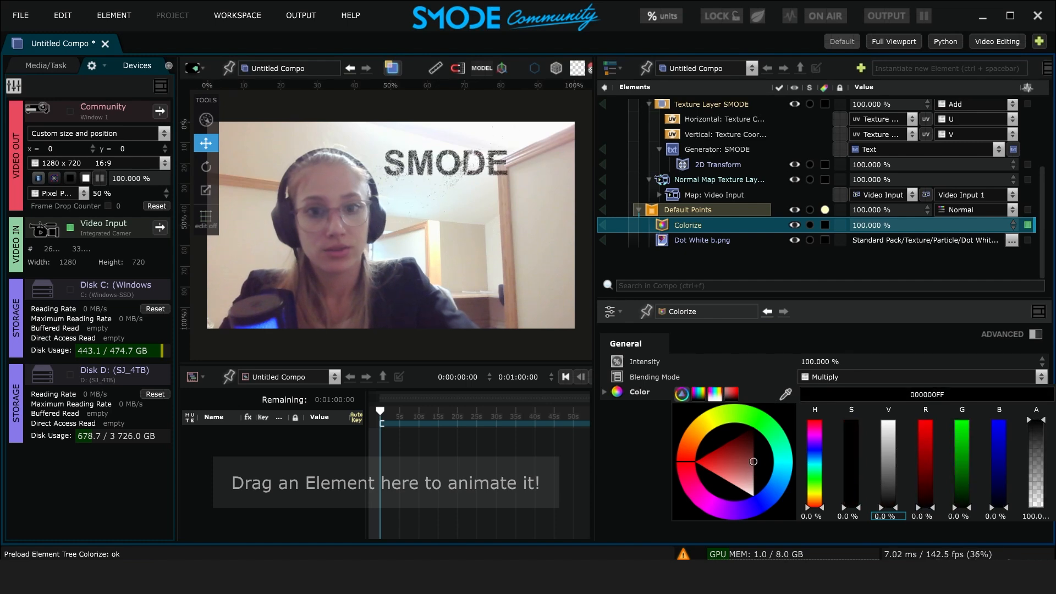
- Set the emission rate of Emit Particles to 0
left_click(696, 146)
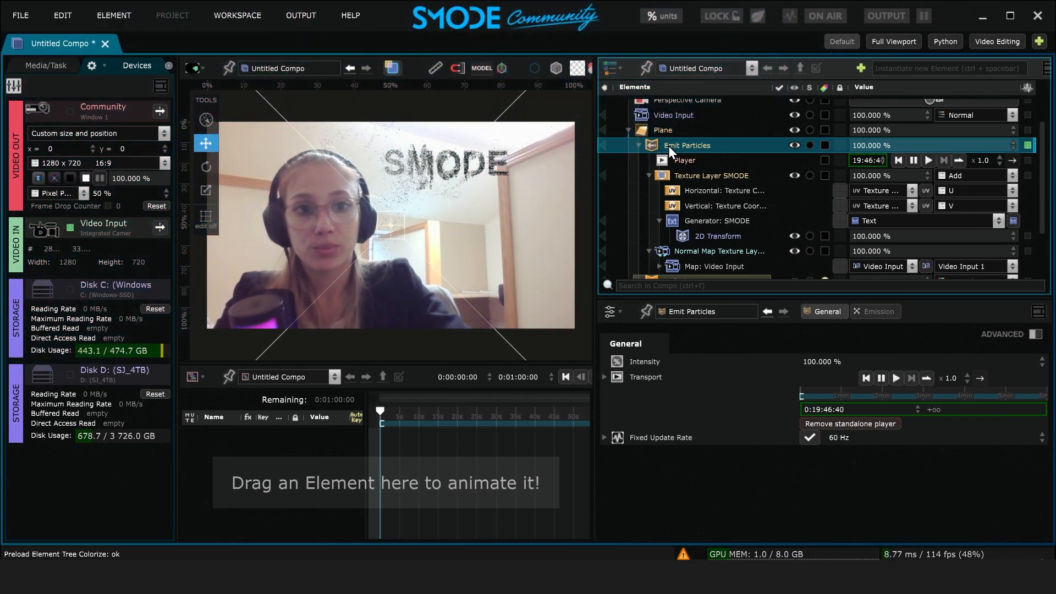
left_click(865, 311)
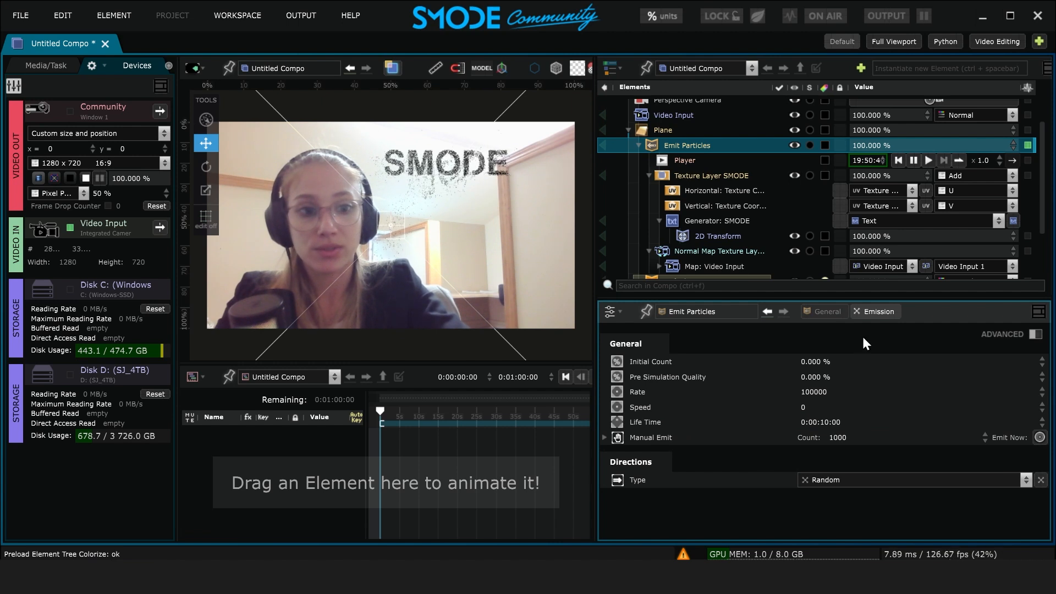
double_click(831, 392)
type("0")
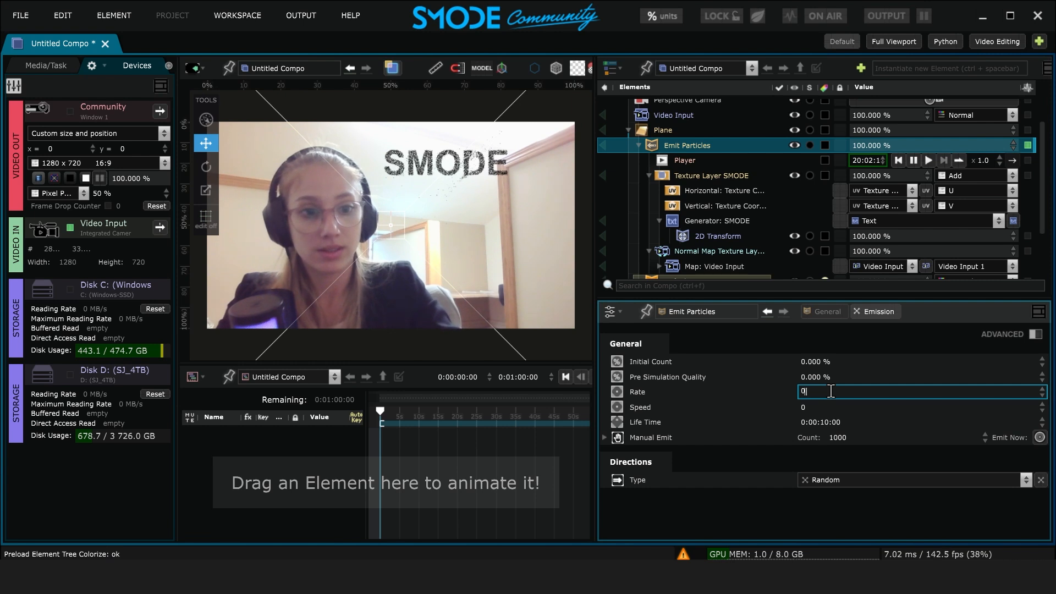
- Set the manual emit count of Emit Particles to 5000000 and trigger manual emission twice
double_click(852, 437)
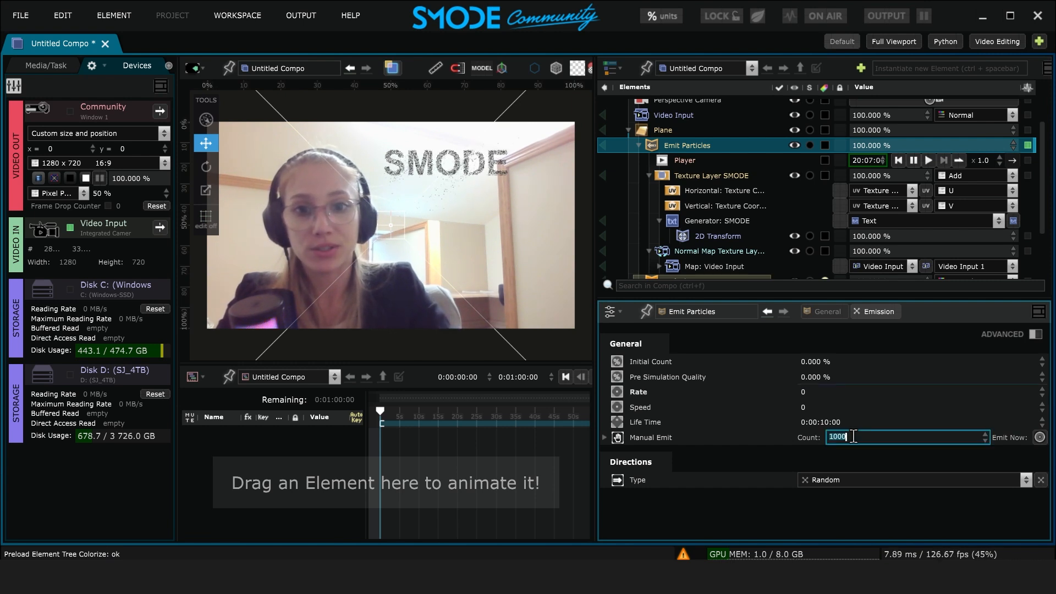
type("5")
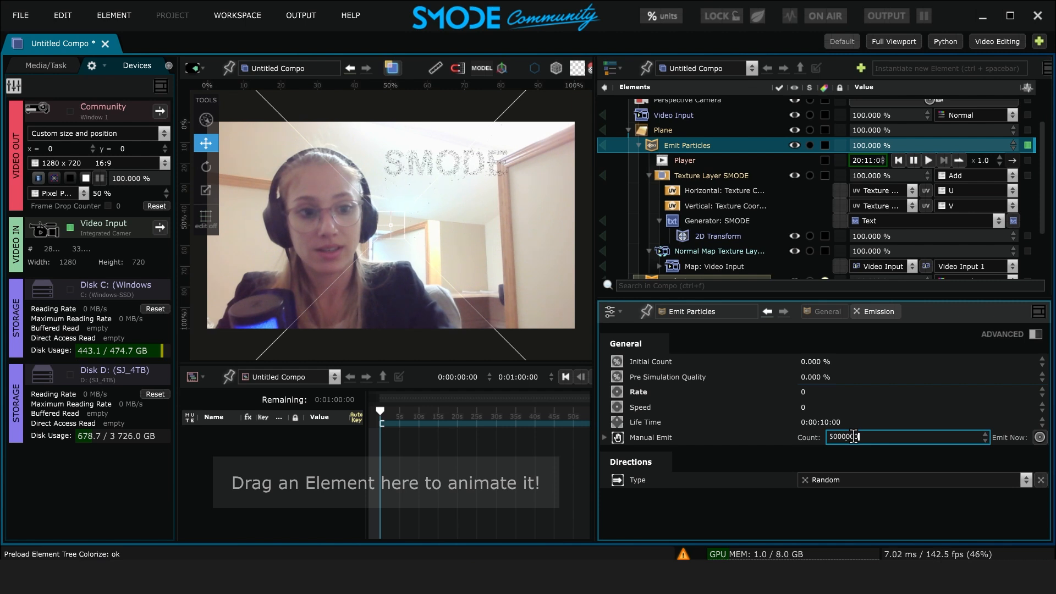
key("Return")
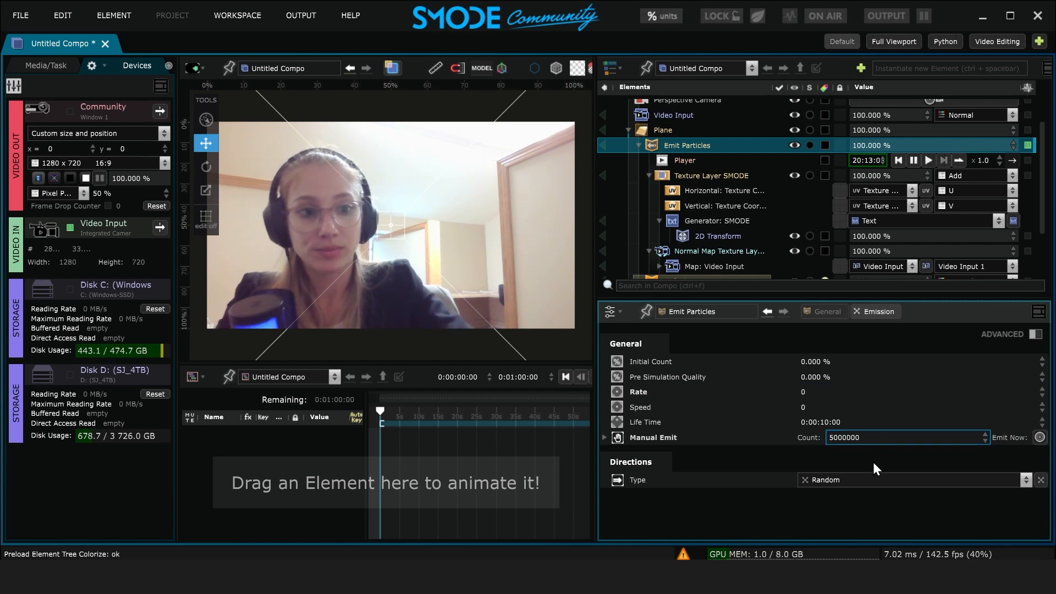
left_click(1039, 437)
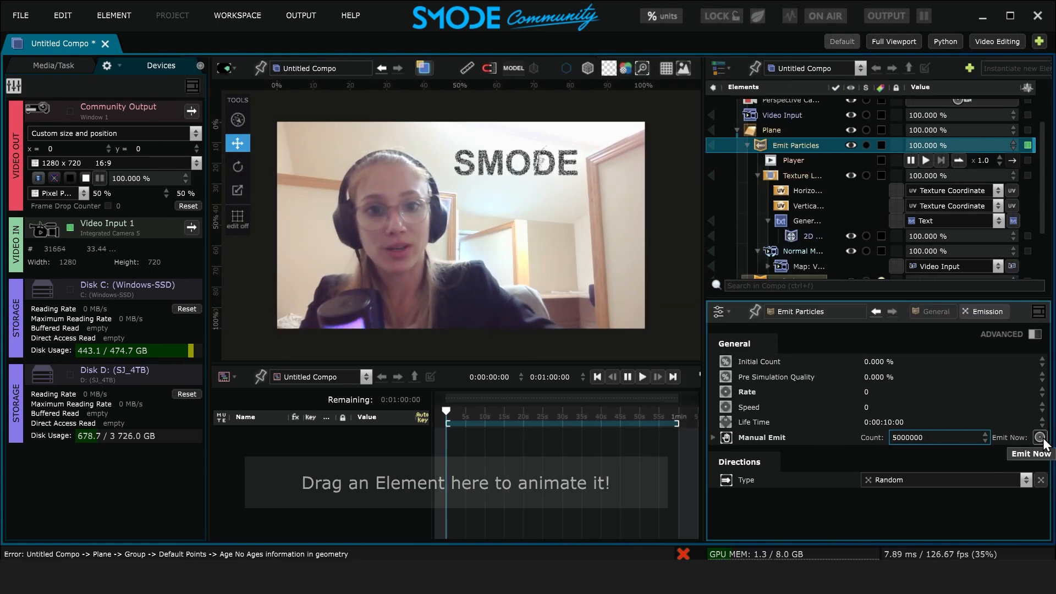
left_click(1040, 438)
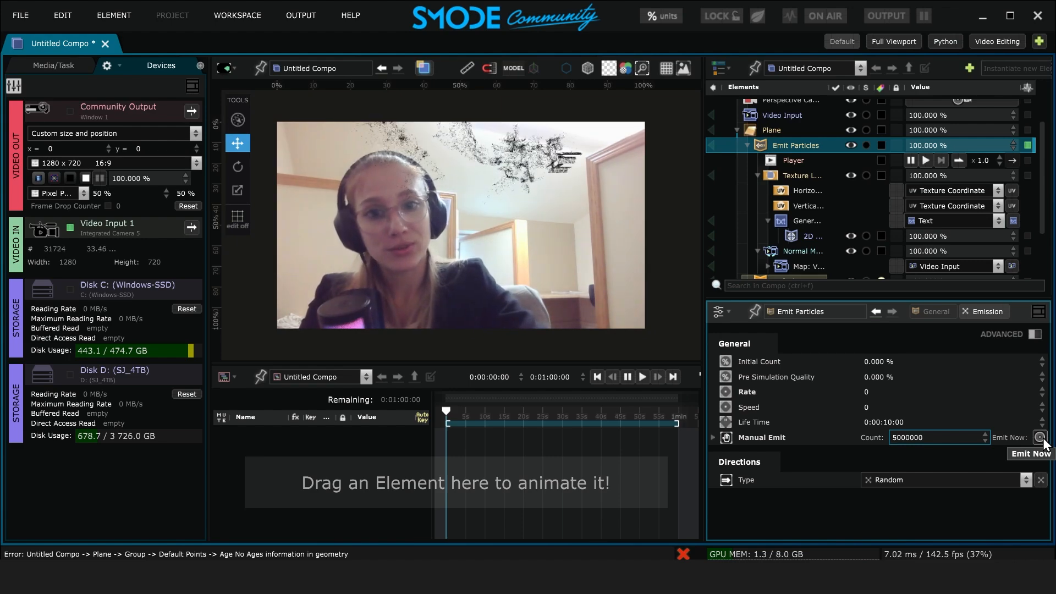